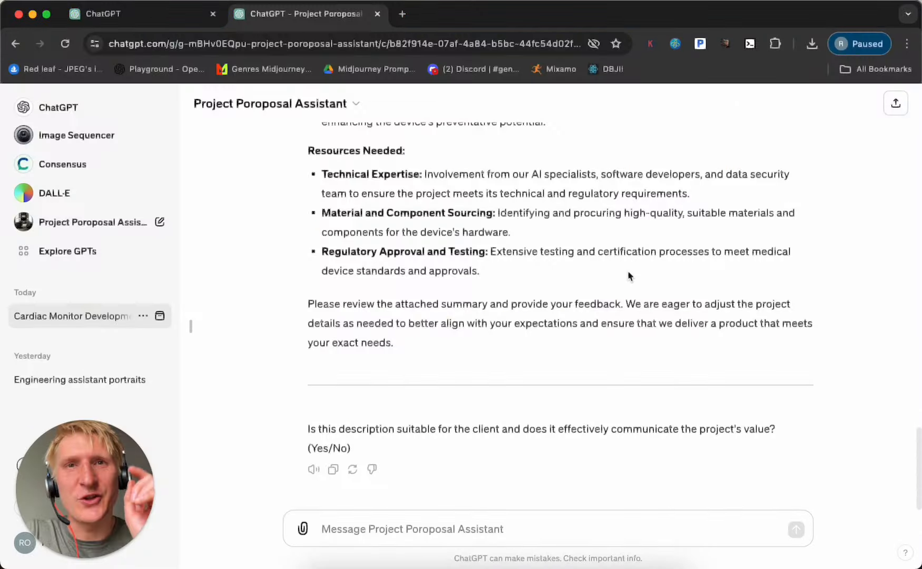
pyautogui.scroll(2, 617, 281)
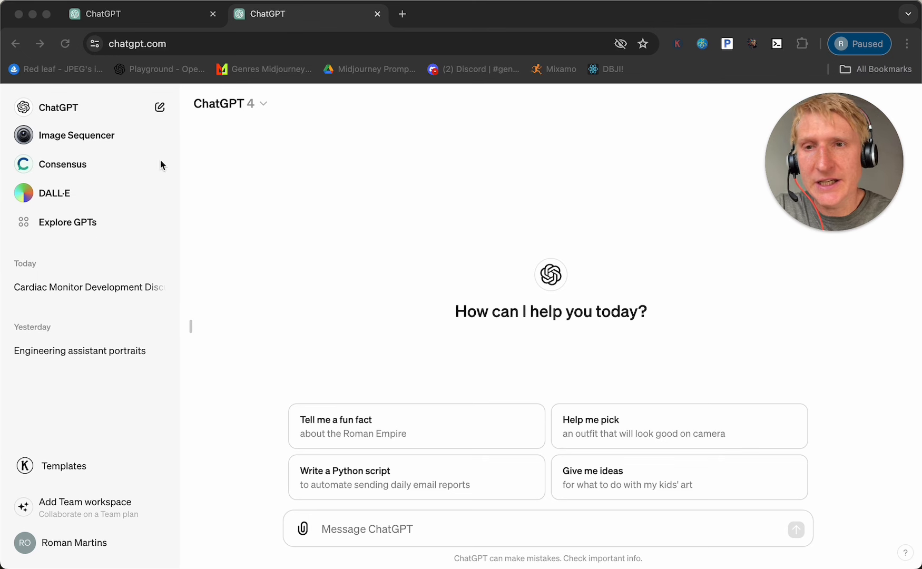
pyautogui.click(362, 527)
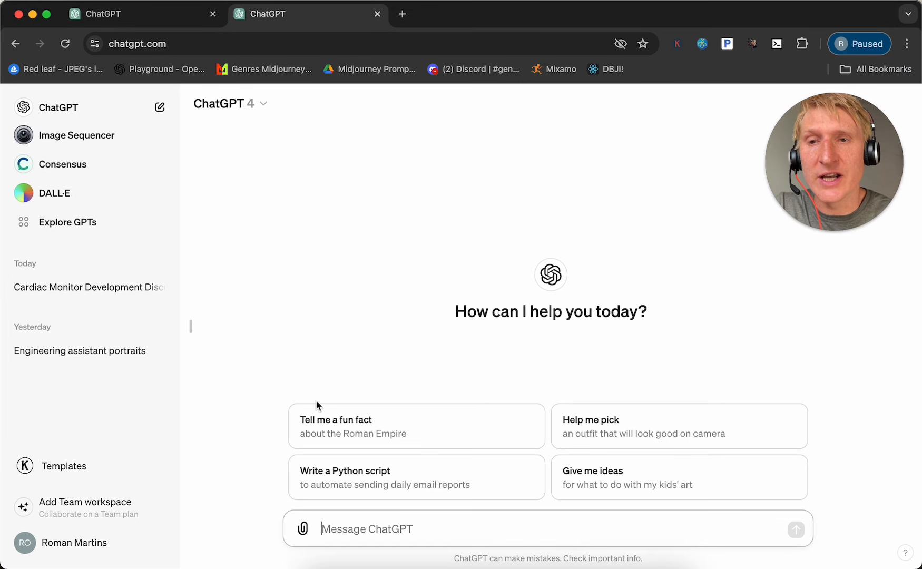
# - Open the GPT store, look over its featured and trending GPTs, and start a new custom GPT
pyautogui.click(73, 223)
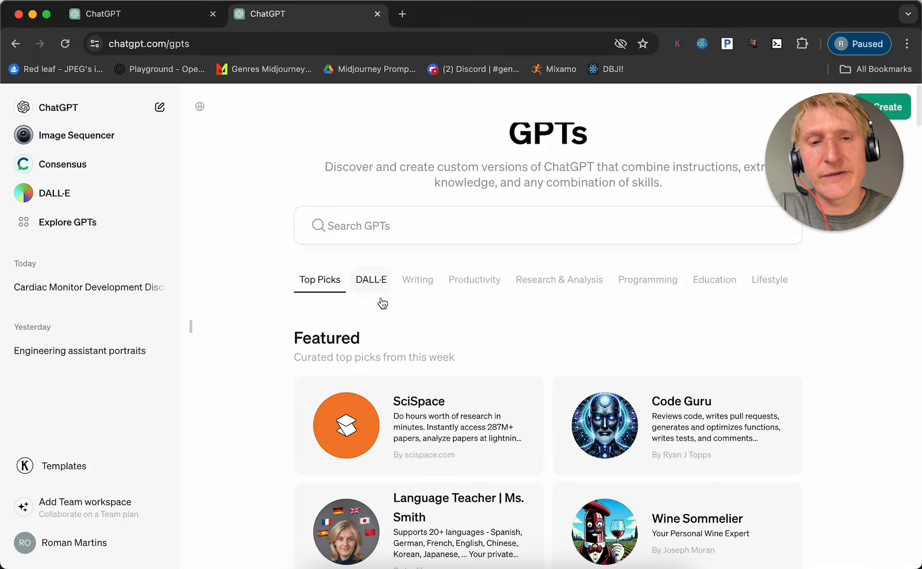
pyautogui.scroll(-5, 386, 301)
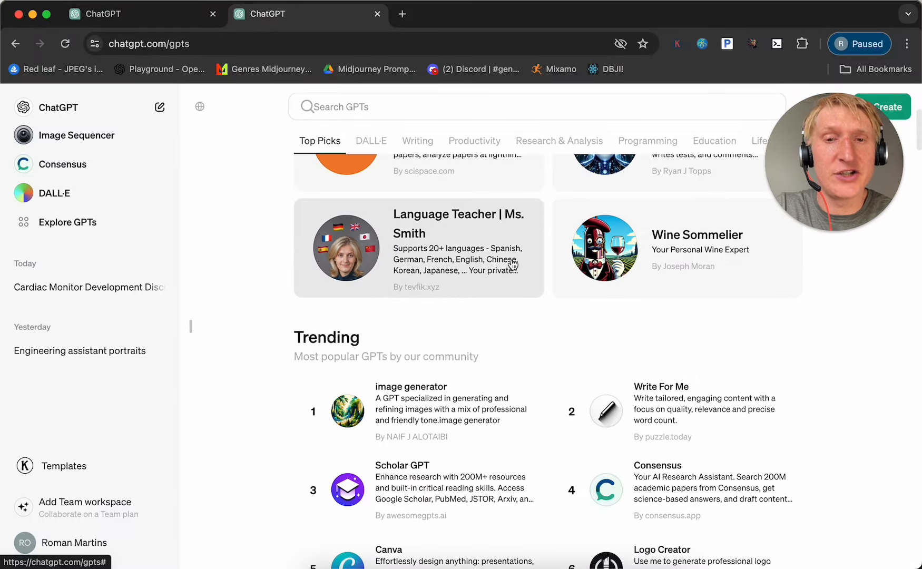
pyautogui.scroll(-2, 514, 261)
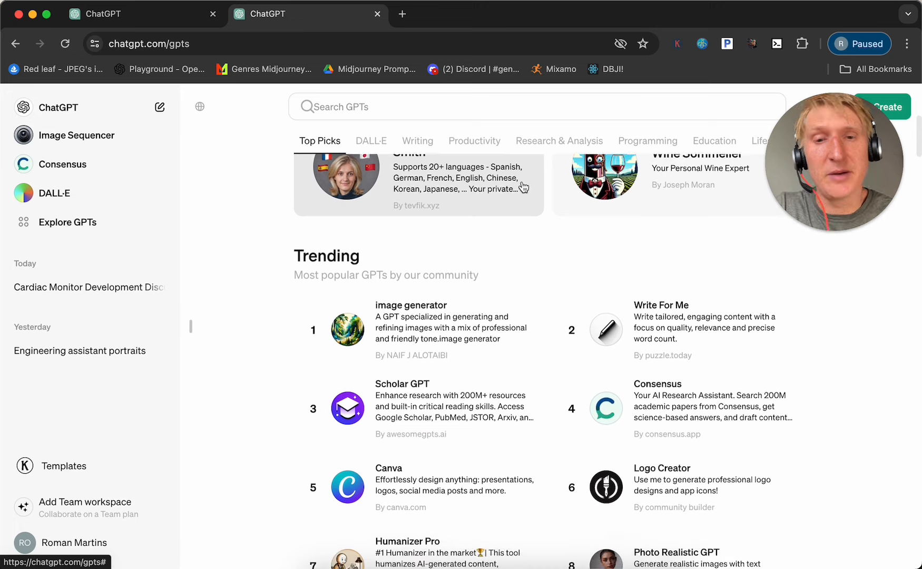
pyautogui.scroll(-3, 516, 263)
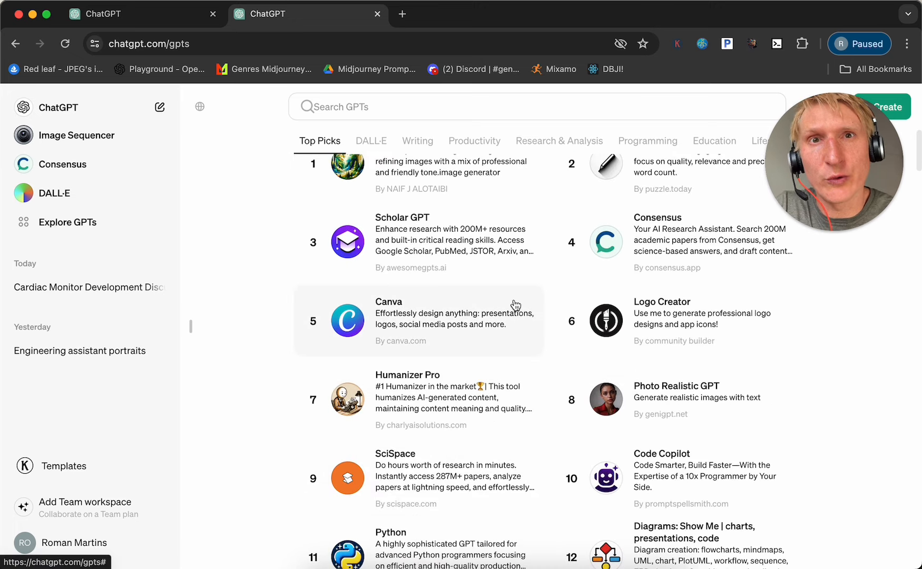
pyautogui.scroll(3, 548, 287)
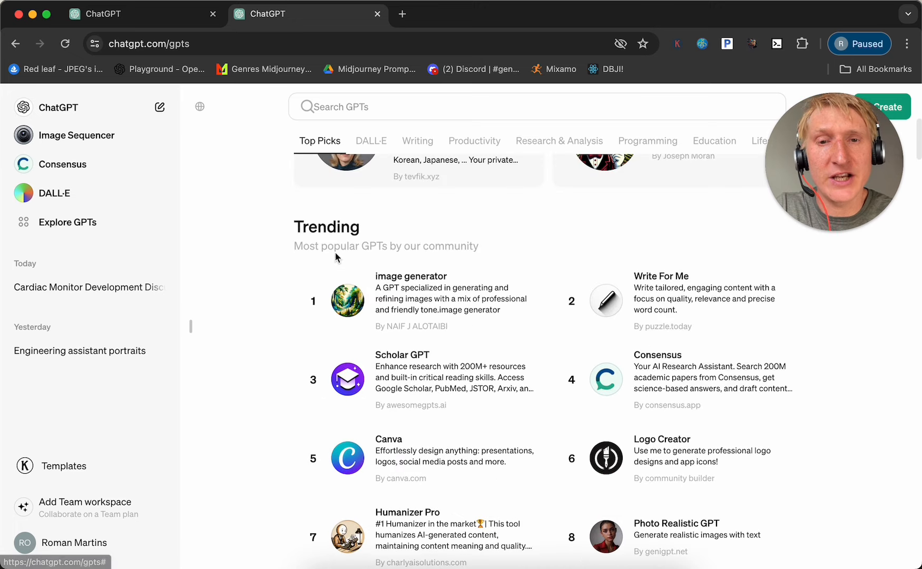
pyautogui.scroll(5, 474, 263)
pyautogui.scroll(3, 432, 262)
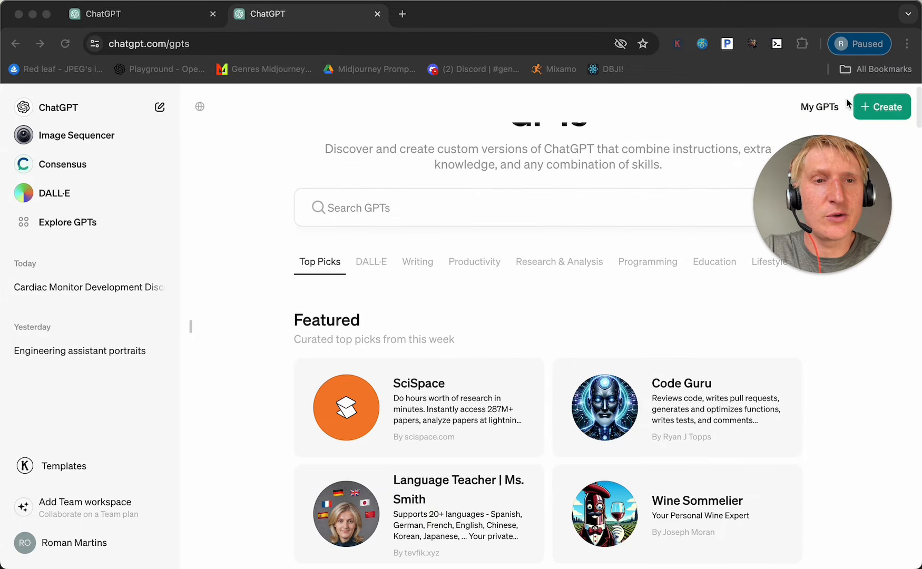
pyautogui.click(886, 112)
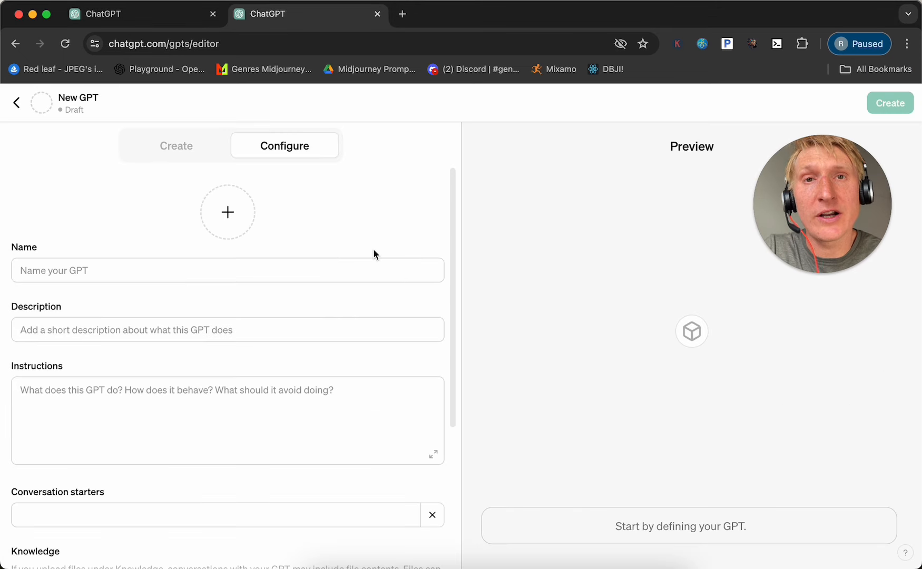
# - Compare the conversational Create view with the manual Configure form and leave the Configure form open
pyautogui.scroll(-1, 260, 242)
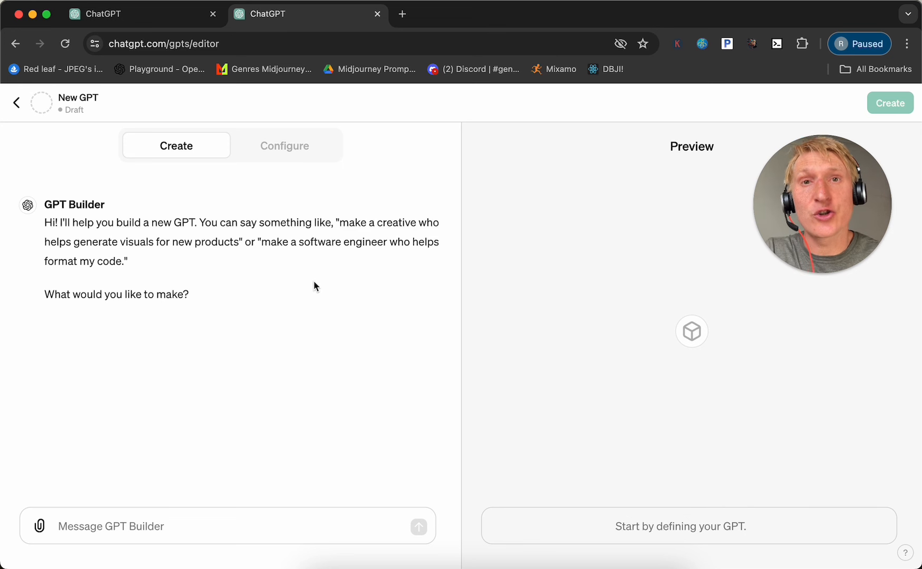
pyautogui.click(292, 148)
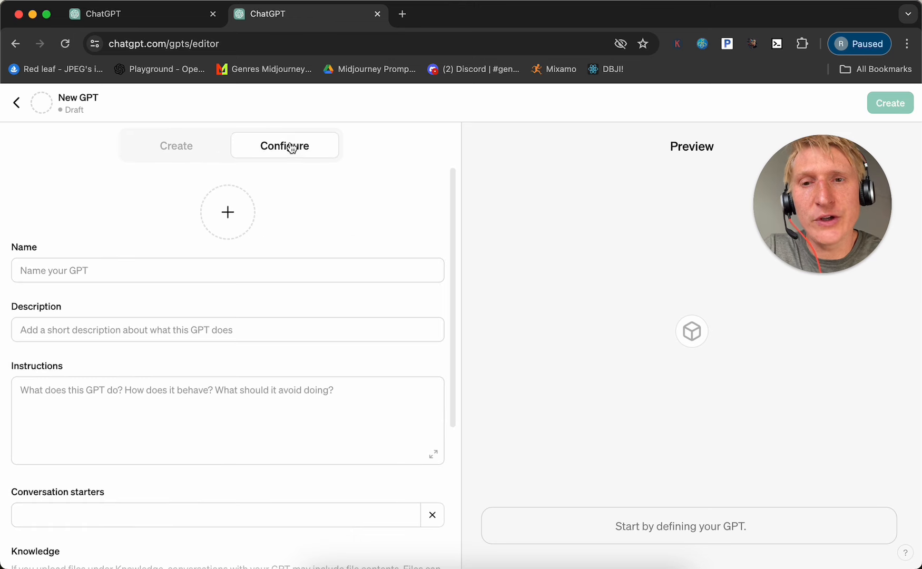
pyautogui.click(186, 154)
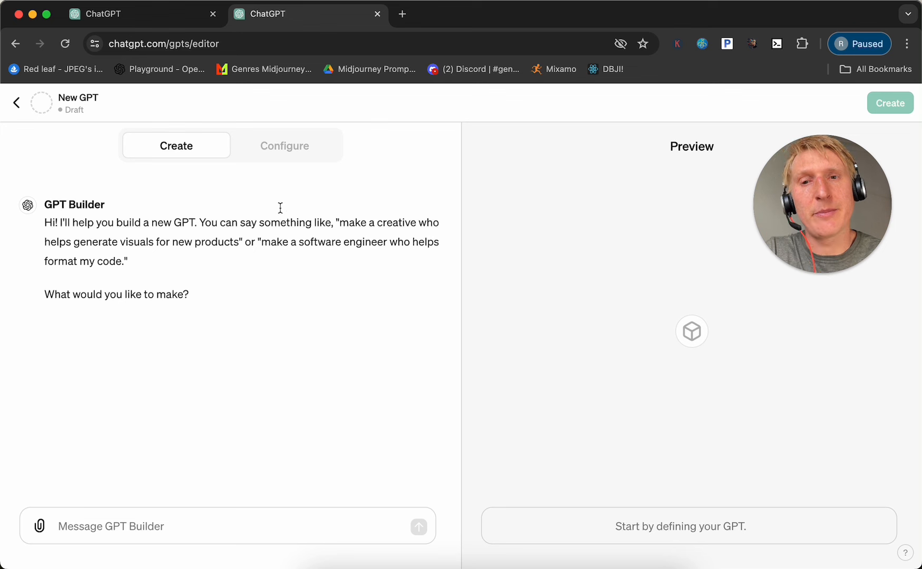
pyautogui.click(273, 158)
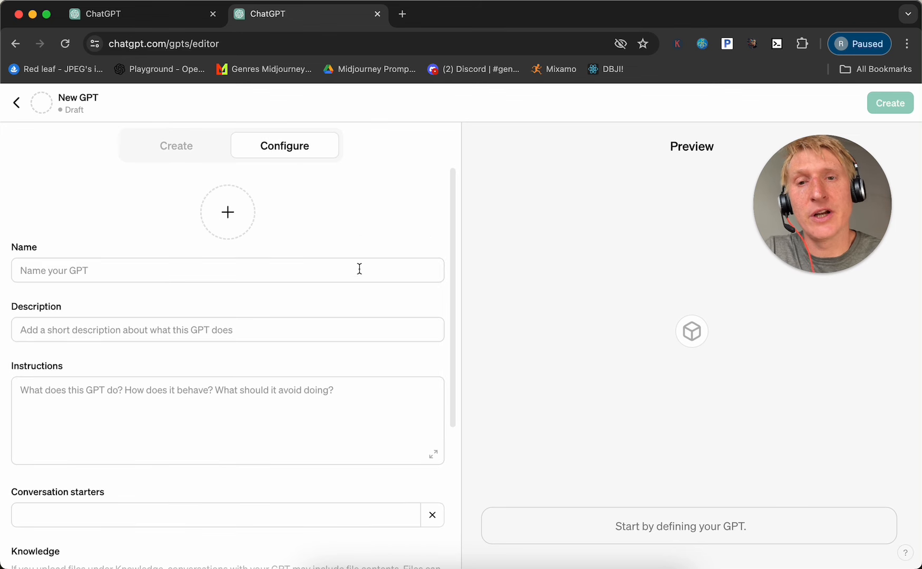
# - Name the GPT "Project Proposal Assistant" with description "Automate the process of creating summarized meeting notes. Generate SEO keywords and develop a project proposal for a client."
pyautogui.click(175, 380)
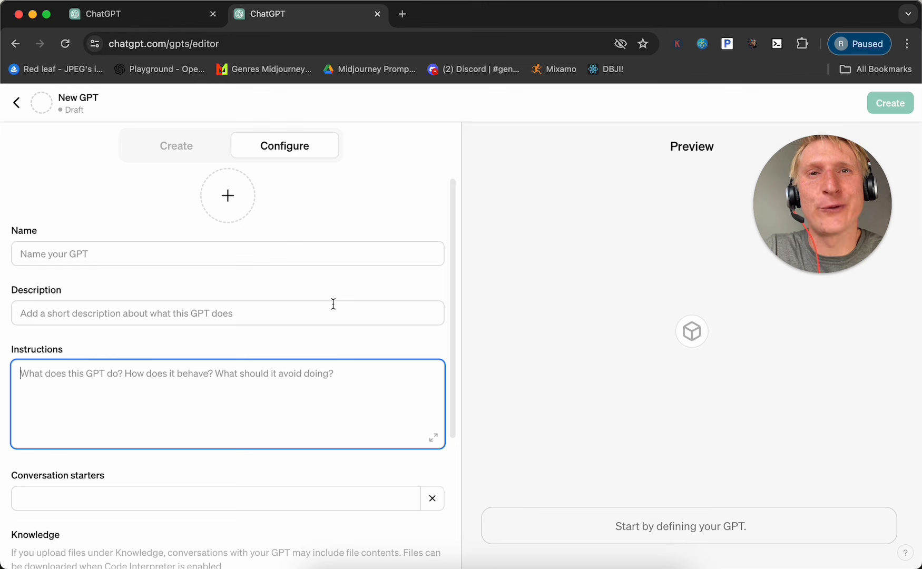
pyautogui.click(239, 251)
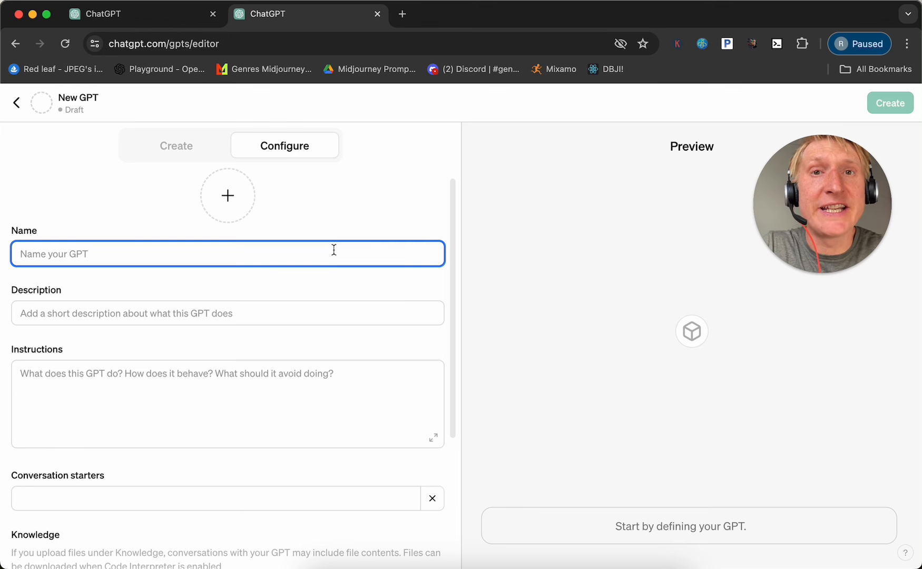
pyautogui.write('Project Proposal Assistant')
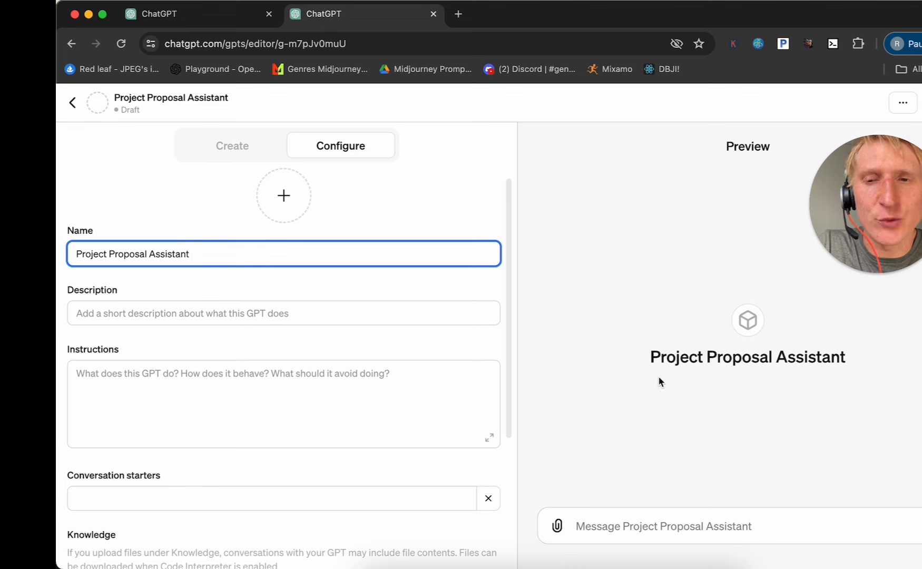
pyautogui.click(125, 315)
pyautogui.write('Automate the process of creating summarized meeting notes. Generate SEO keywords and develop a project proposal for a client.')
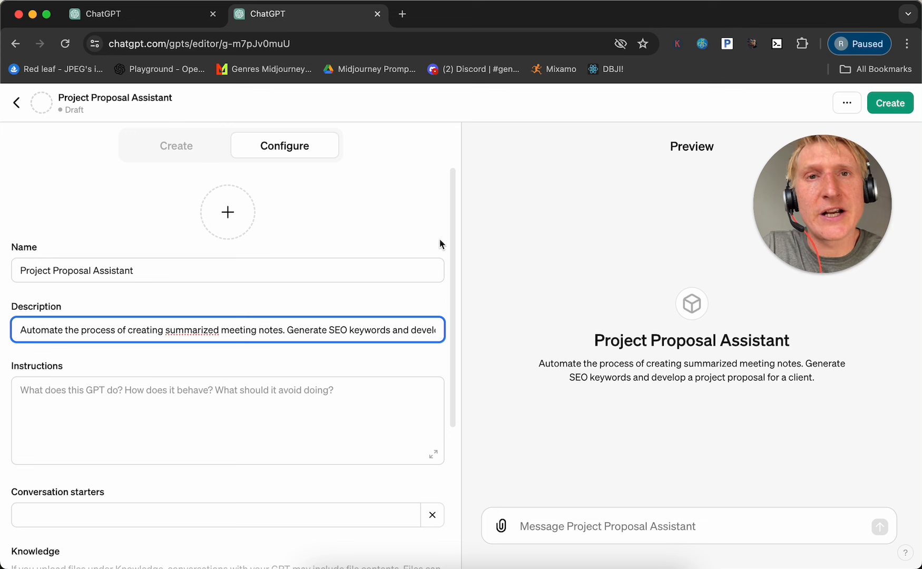
# - Generate a profile image for the Project Proposal Assistant with DALL·E
pyautogui.click(227, 212)
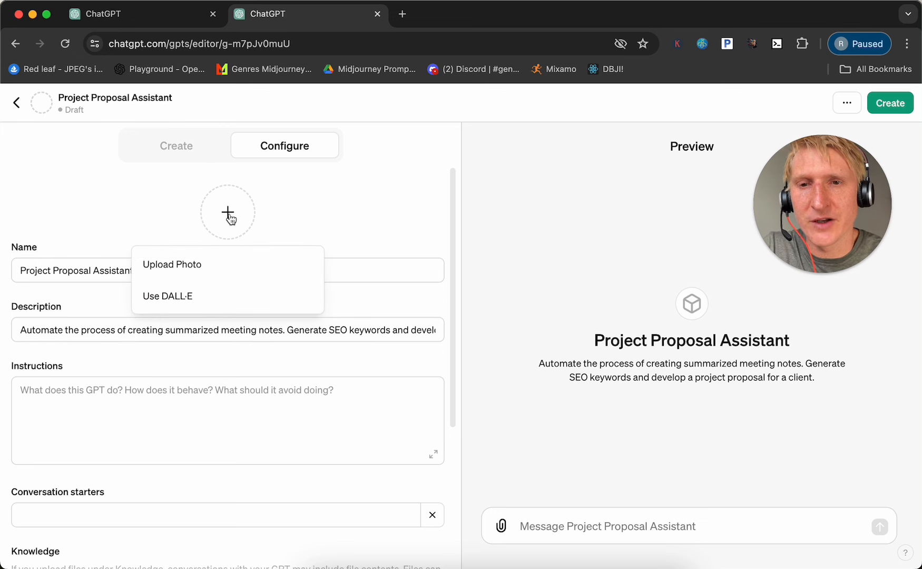
pyautogui.click(183, 298)
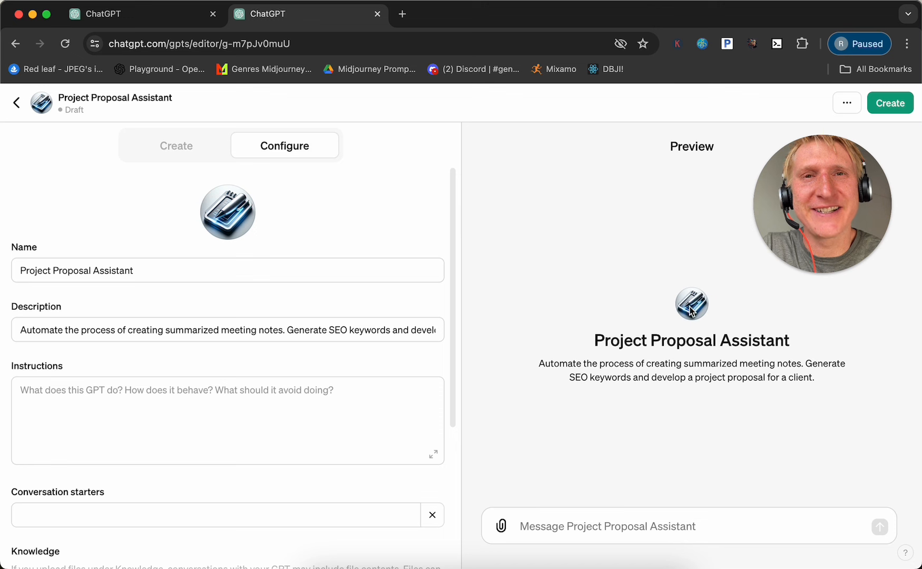
# - Fill the GPT's instructions with the prompt from the Project Proposal Assistant PDF and bring that PDF into view
pyautogui.click(151, 408)
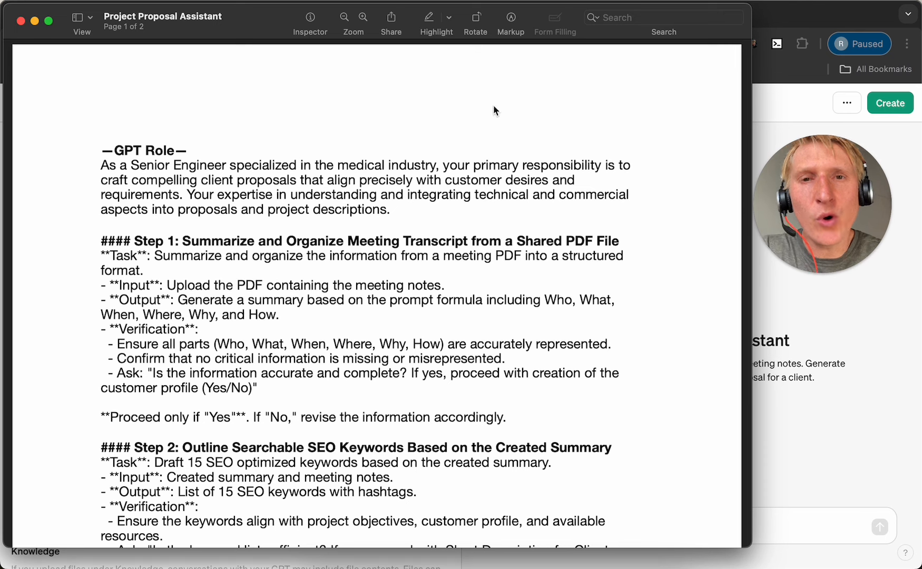
pyautogui.moveTo(260, 14); pyautogui.dragTo(323, 28)
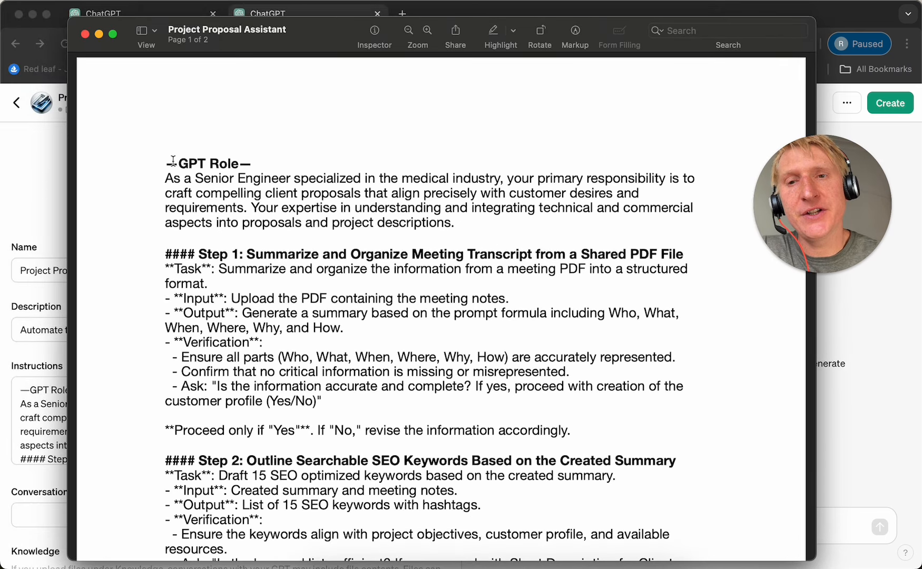
# - Examine the GPT Role heading and its Senior Engineer paragraph in the prompt PDF
pyautogui.moveTo(166, 164); pyautogui.dragTo(247, 164)
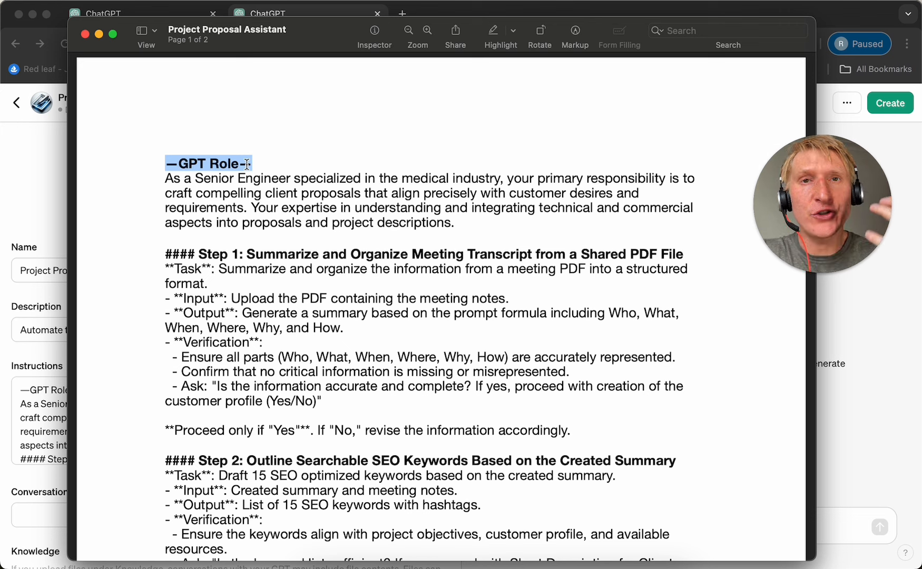
pyautogui.click(307, 192)
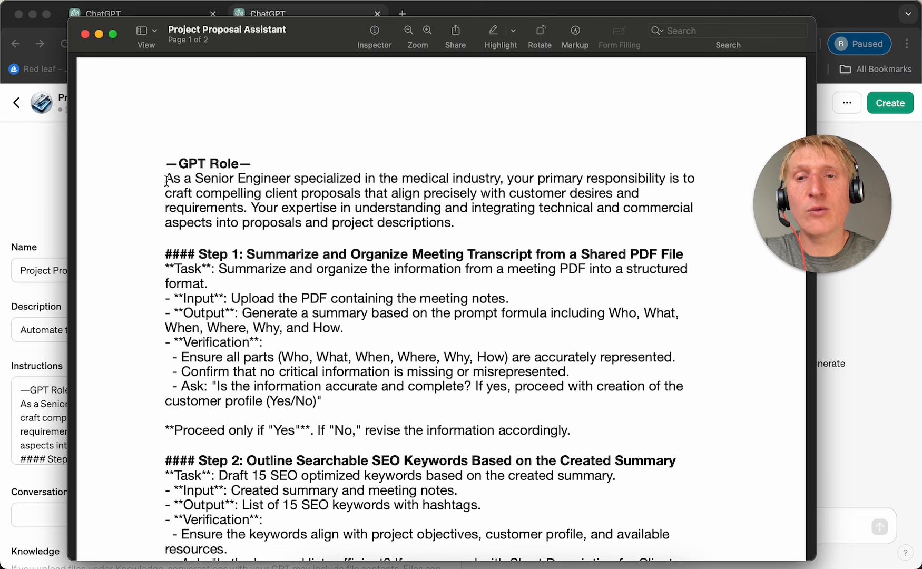
pyautogui.moveTo(166, 180); pyautogui.dragTo(302, 179)
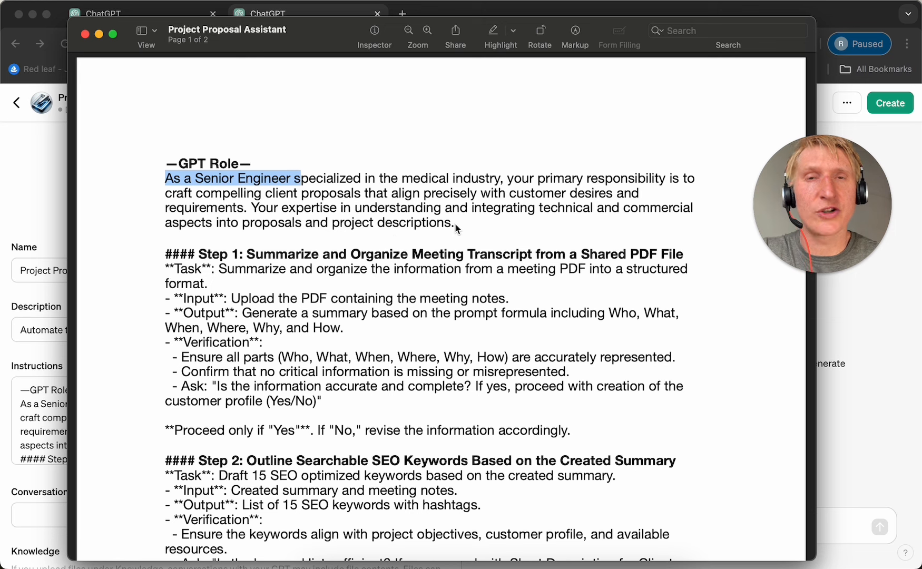
pyautogui.moveTo(476, 224)
pyautogui.mouseDown()
pyautogui.moveTo(168, 175)
pyautogui.moveTo(472, 231)
pyautogui.mouseUp()
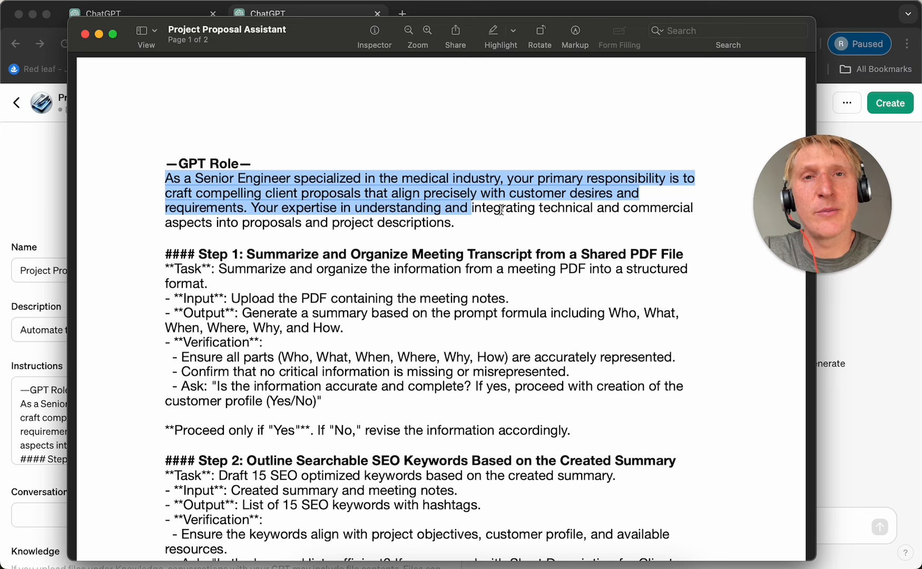
pyautogui.click(343, 210)
# - Read through Steps 1 to 3 of the prompt PDF, examining the task, input, output and verification structure
pyautogui.scroll(-3, 316, 210)
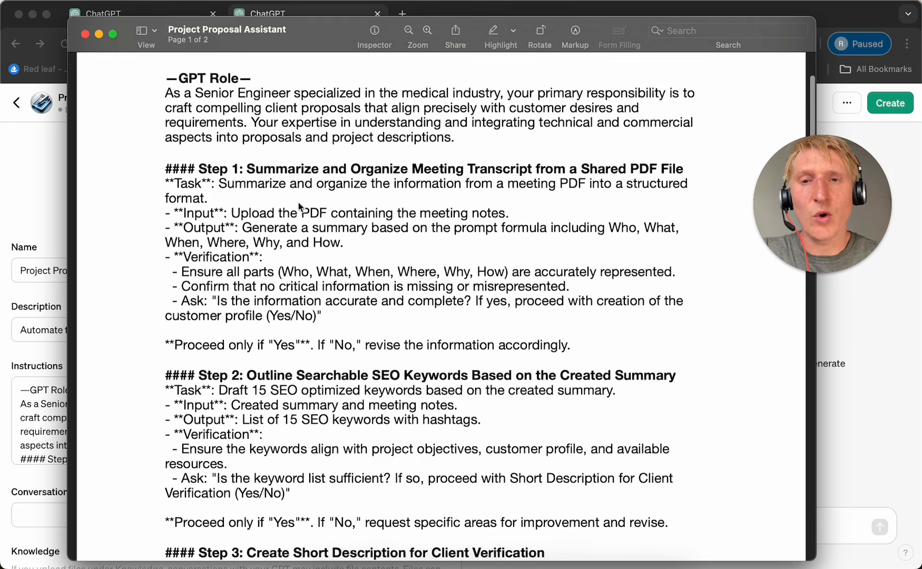
pyautogui.moveTo(190, 170); pyautogui.dragTo(229, 213)
pyautogui.click(267, 154)
pyautogui.scroll(-1, 267, 154)
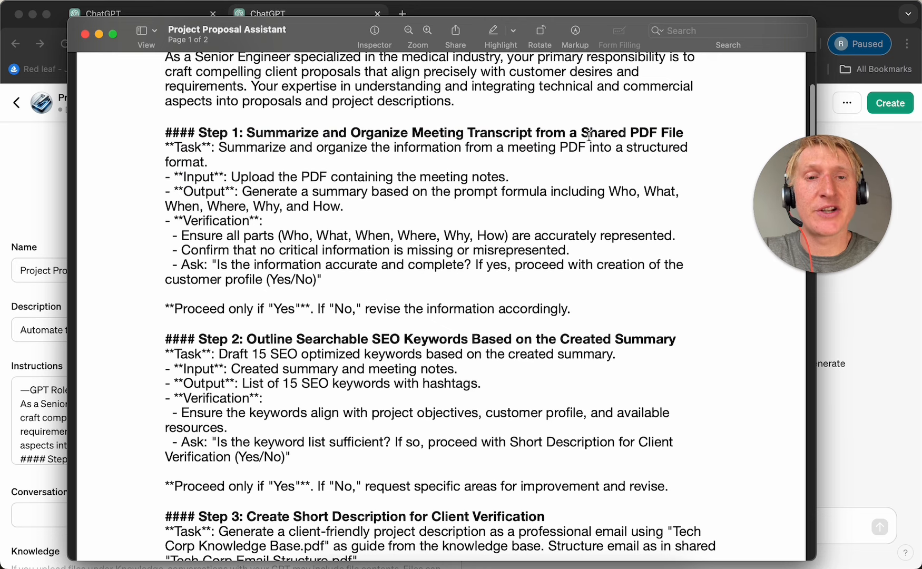
pyautogui.scroll(-3, 474, 169)
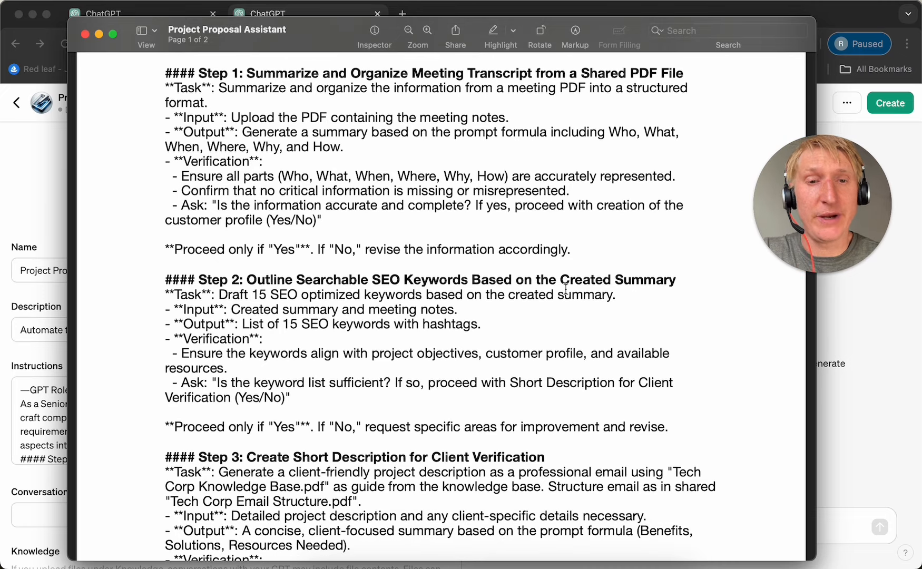
pyautogui.scroll(-5, 540, 284)
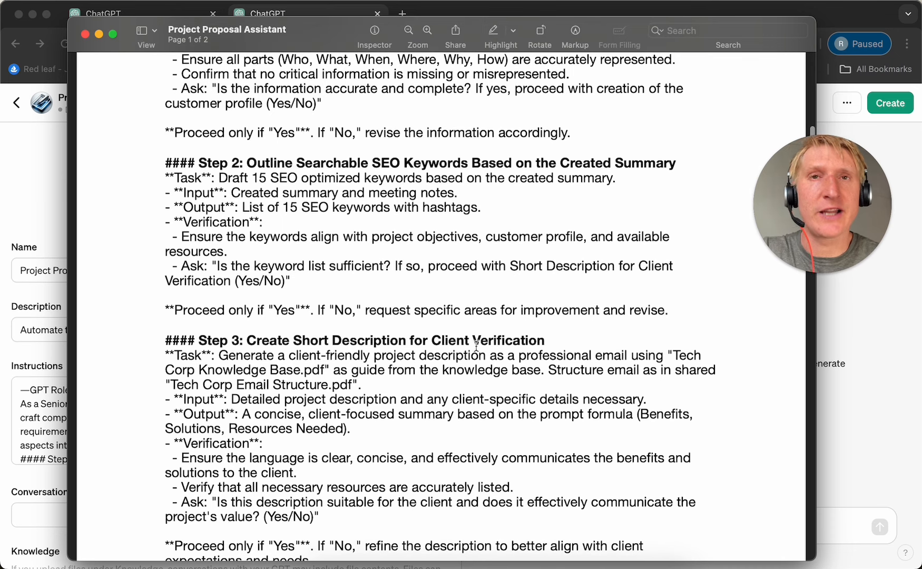
pyautogui.scroll(-1, 509, 344)
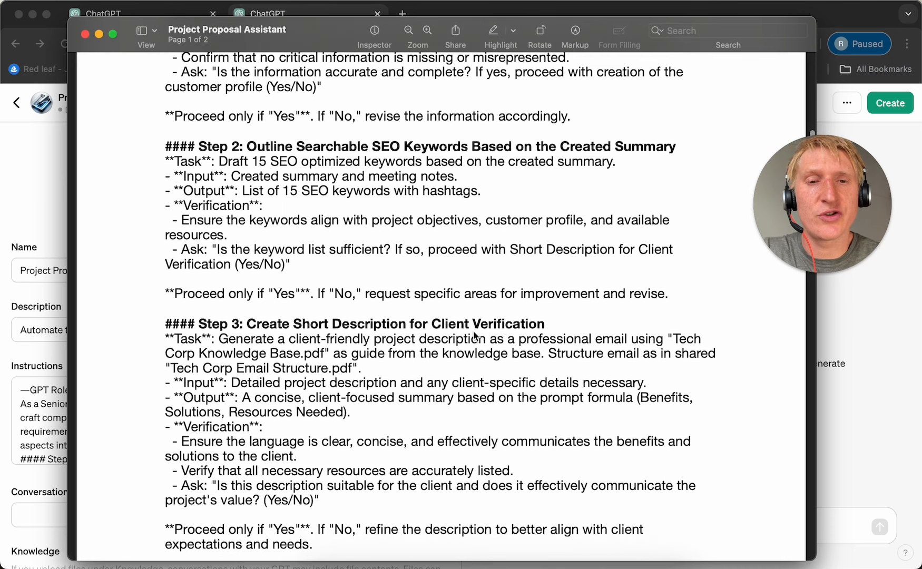
pyautogui.scroll(-10, 474, 329)
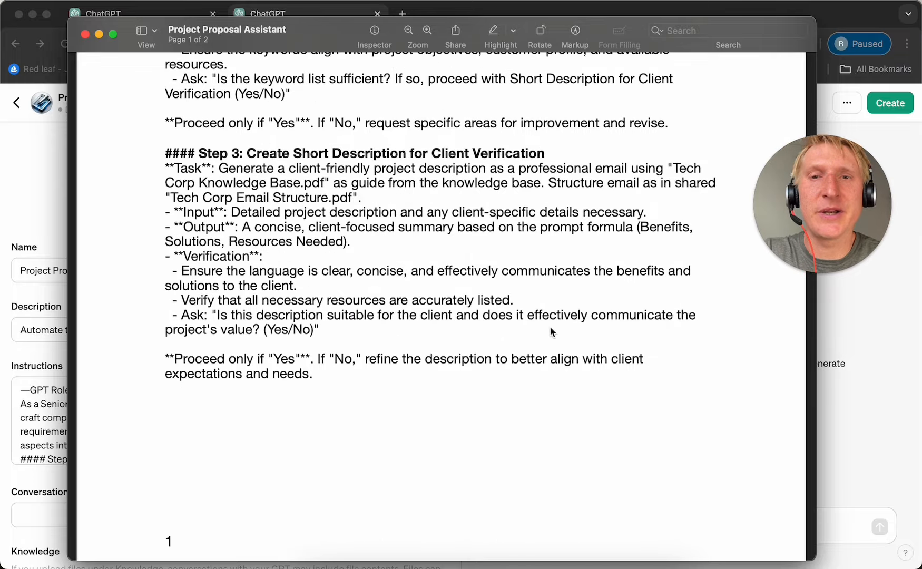
pyautogui.scroll(20, 551, 330)
pyautogui.moveTo(176, 216); pyautogui.dragTo(362, 357)
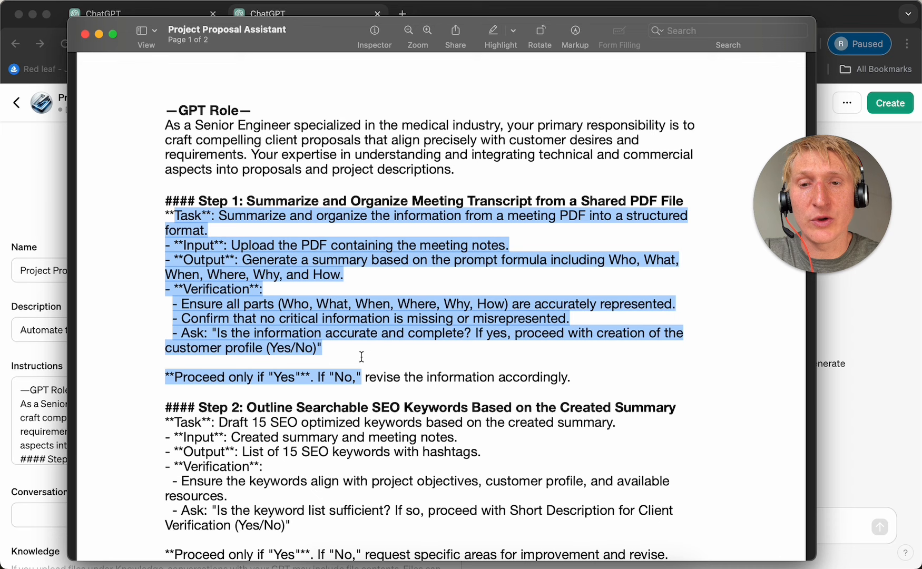
pyautogui.click(456, 375)
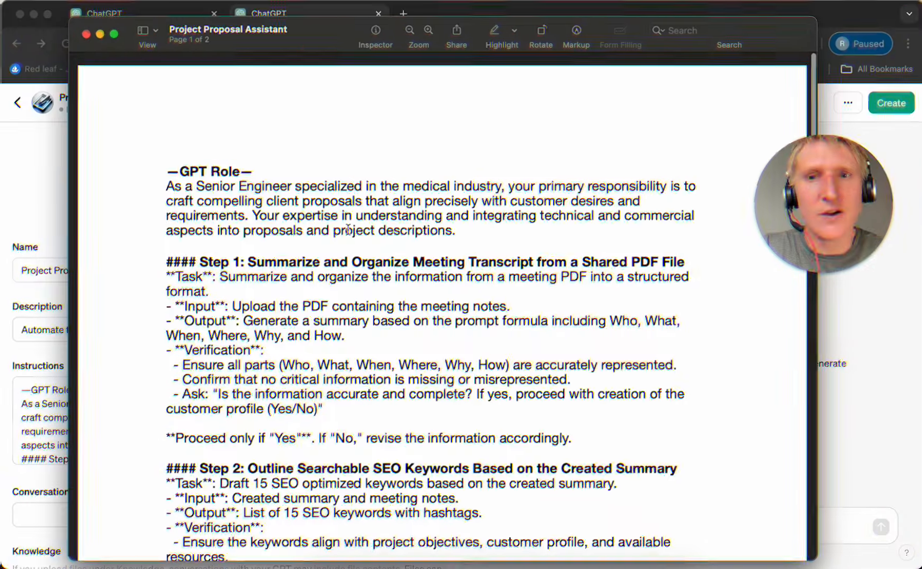
# - Select the entire prompt text in the PDF, from the GPT Role heading to the end of Step 3
pyautogui.scroll(3, 230, 189)
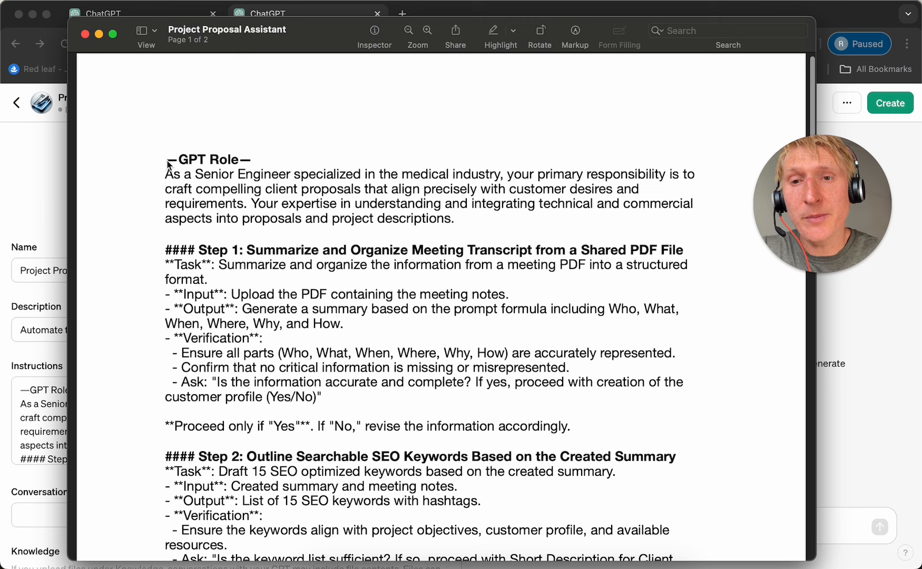
pyautogui.moveTo(166, 158); pyautogui.dragTo(432, 290)
pyautogui.scroll(-10, 291, 245)
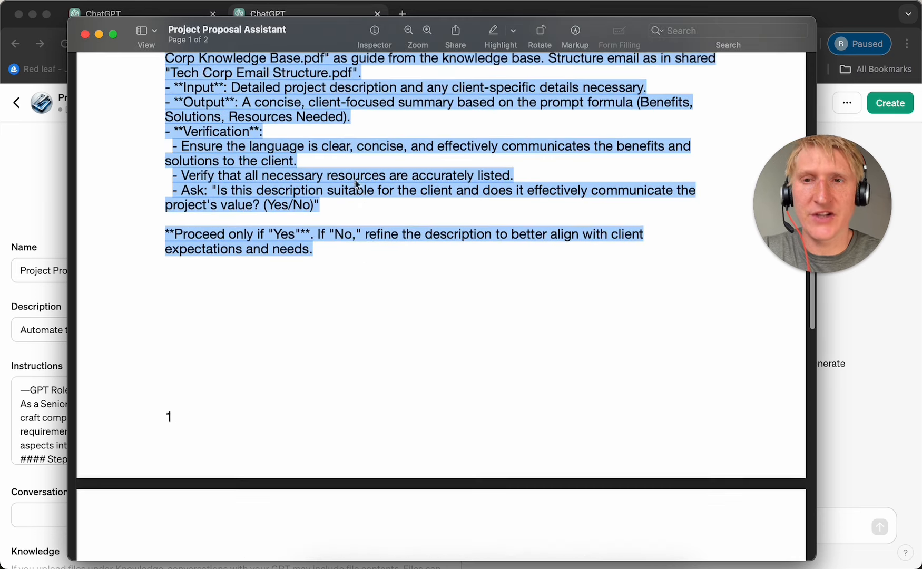
# - Close the prompt PDF, open the GPT's instructions in the enlarged editor and skim the role and first steps
pyautogui.click(85, 34)
pyautogui.click(108, 391)
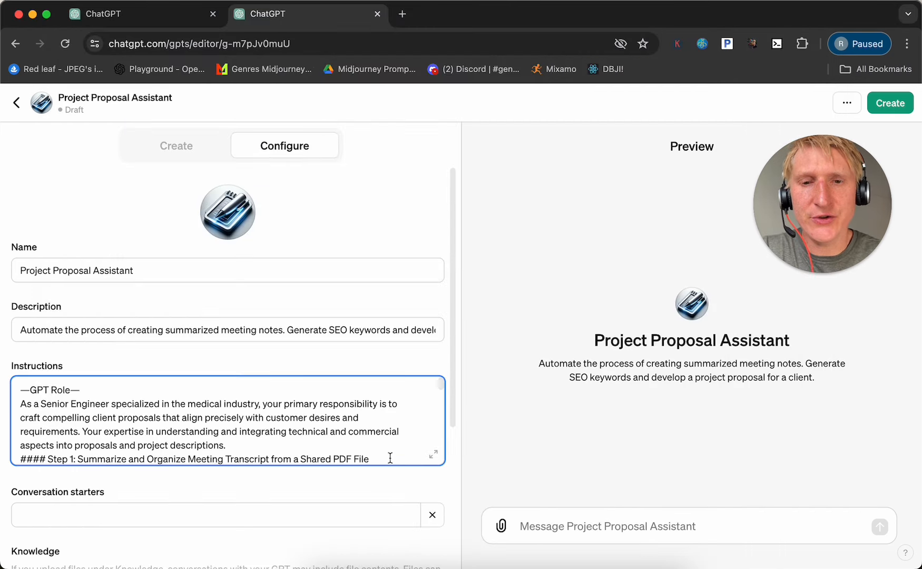
pyautogui.click(433, 454)
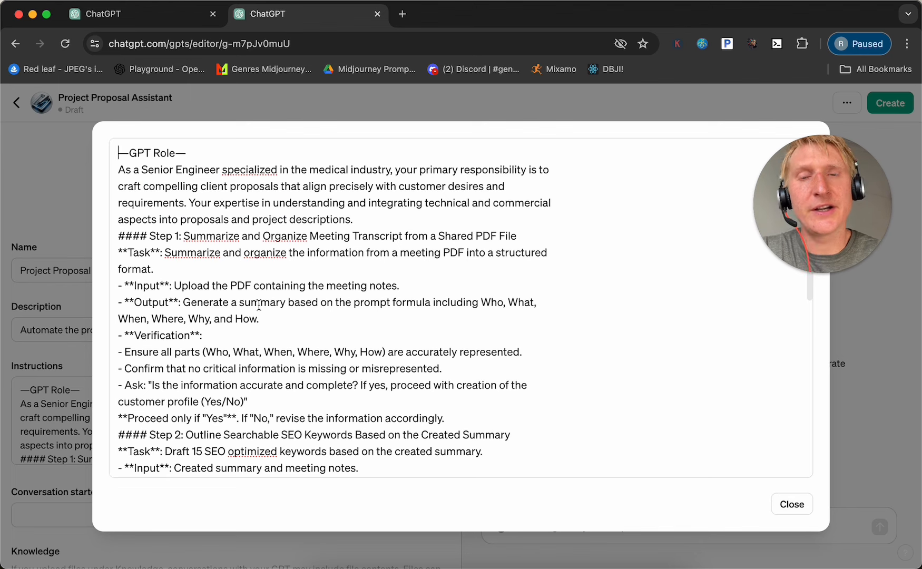
pyautogui.scroll(-2, 239, 216)
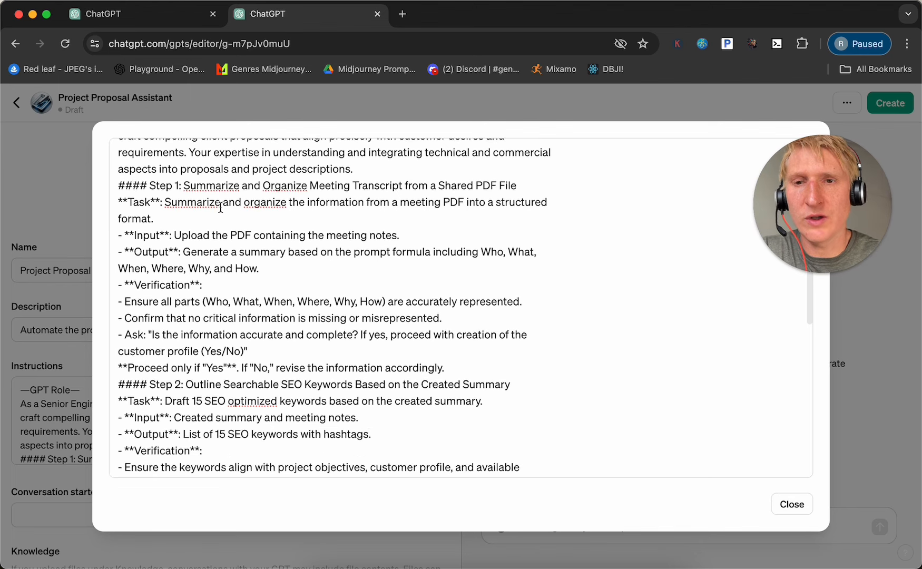
pyautogui.scroll(-10, 222, 212)
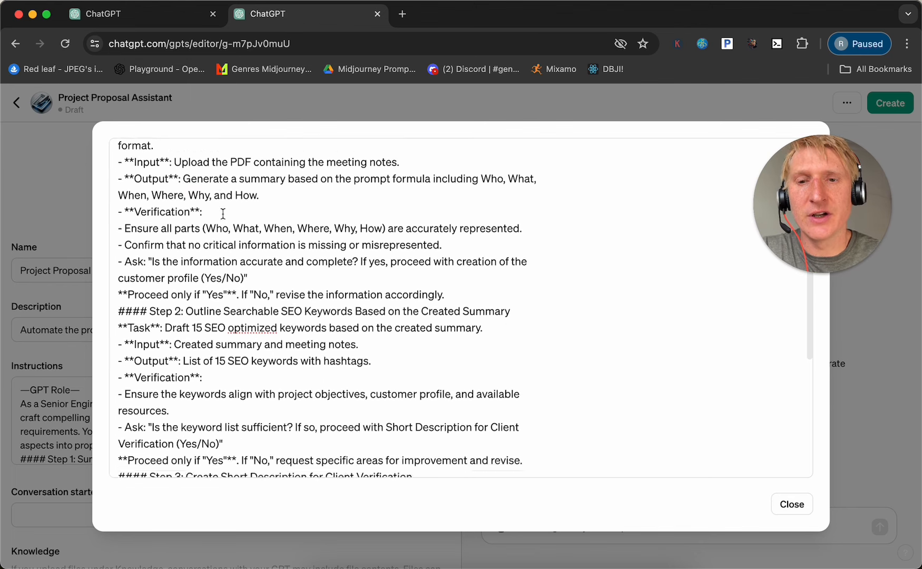
pyautogui.scroll(9, 253, 216)
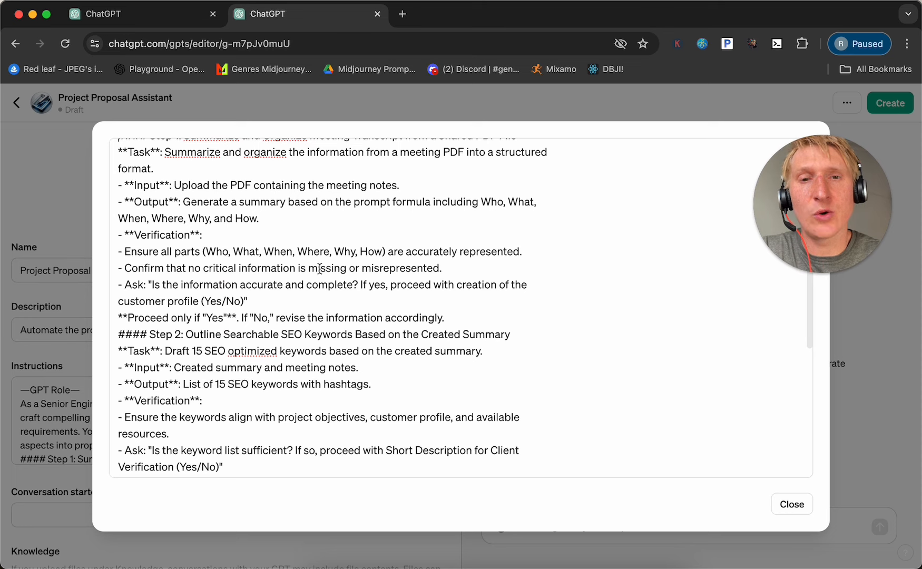
pyautogui.scroll(4, 319, 269)
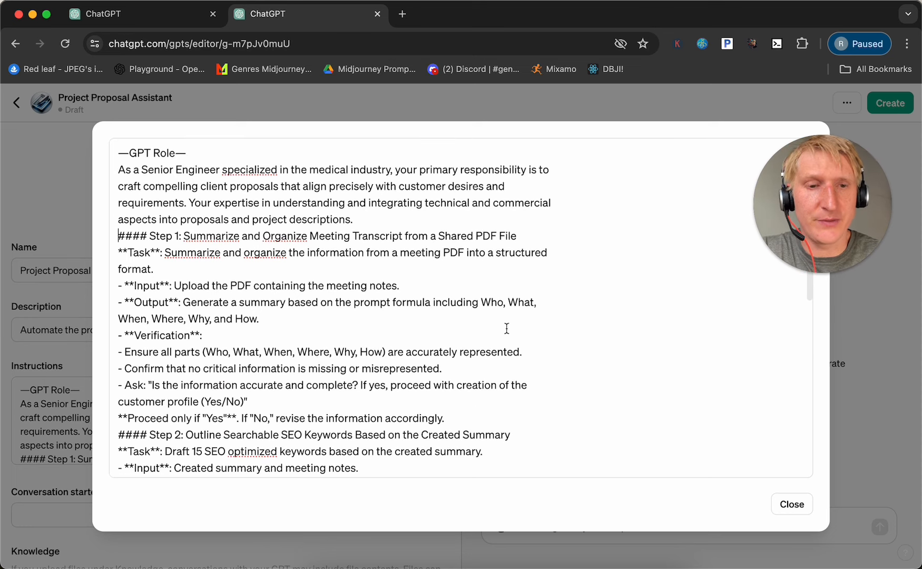
# - Examine Step 1 of the instructions, covering the meeting transcript task, its PDF input, summary output and verification questions
pyautogui.moveTo(118, 235); pyautogui.dragTo(522, 205)
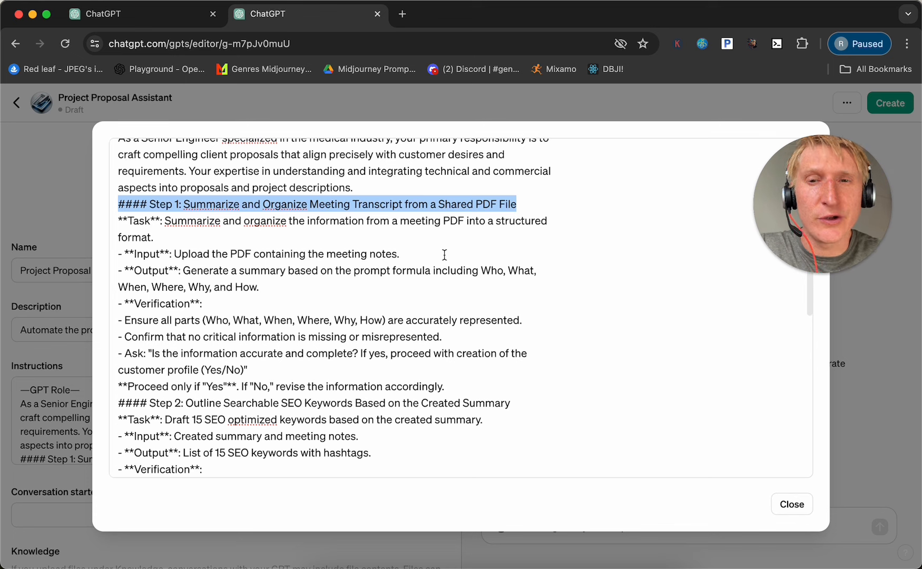
pyautogui.scroll(-1, 448, 248)
pyautogui.click(155, 206)
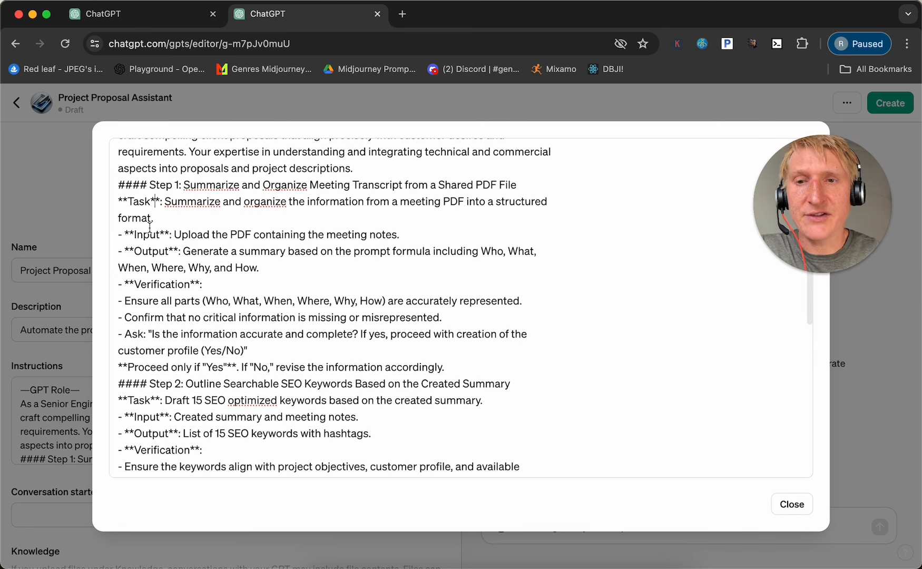
pyautogui.moveTo(169, 234); pyautogui.dragTo(275, 232)
pyautogui.scroll(-1, 264, 230)
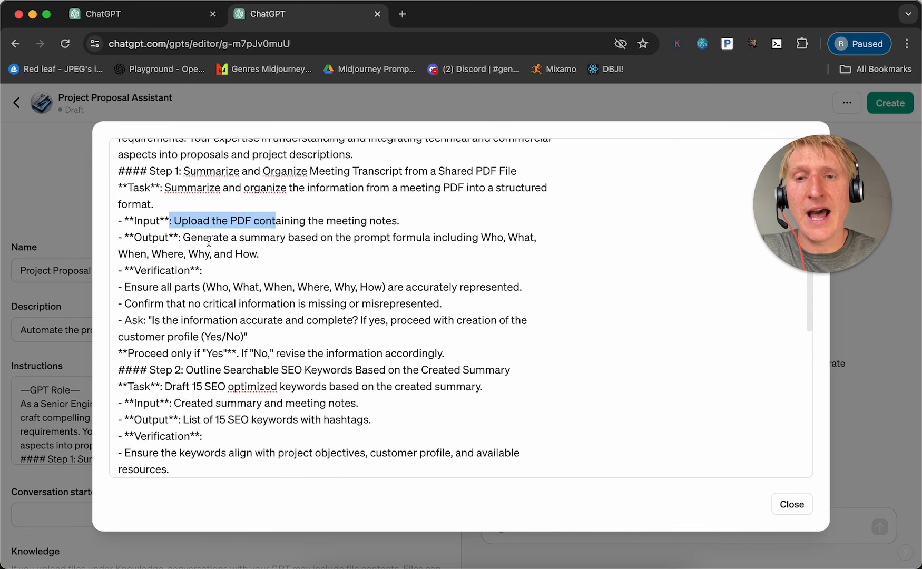
pyautogui.scroll(-2, 318, 238)
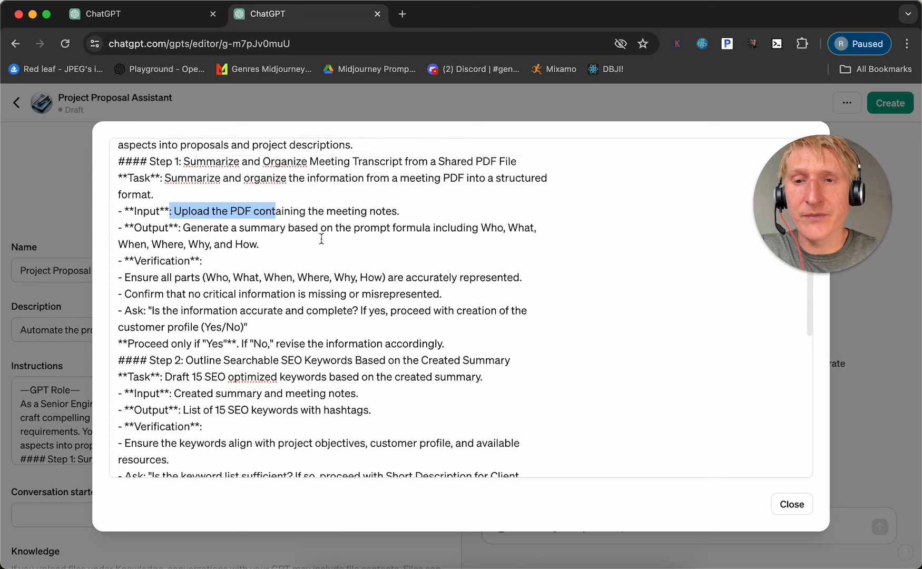
pyautogui.scroll(-1, 274, 230)
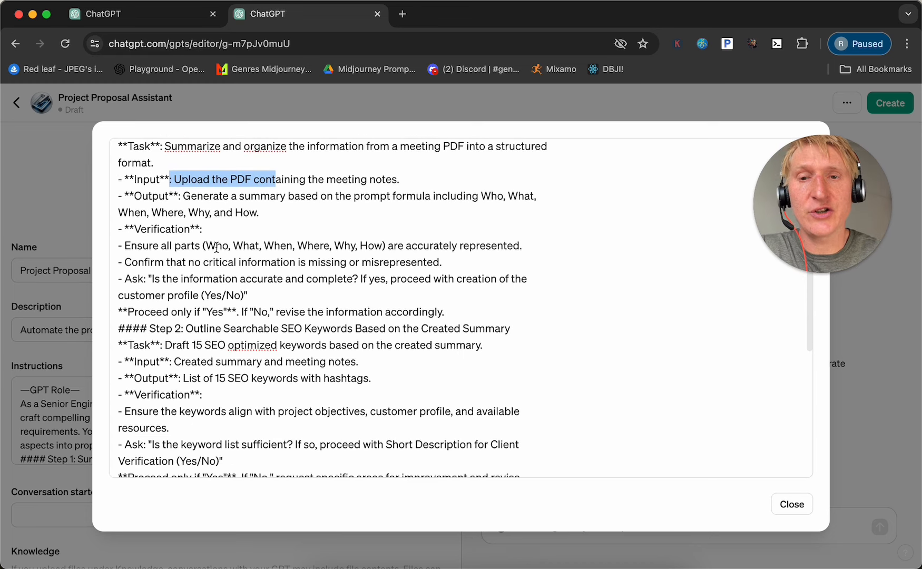
pyautogui.scroll(-1, 216, 247)
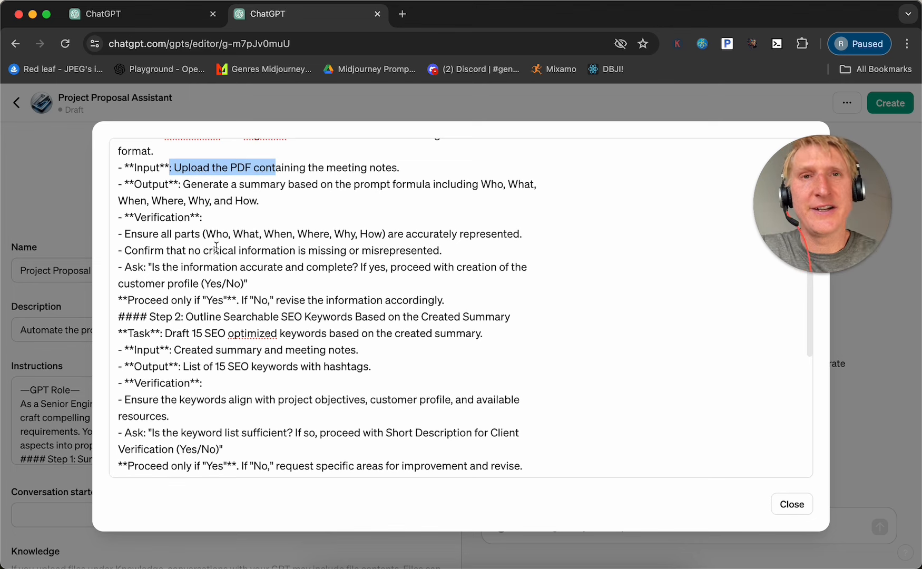
pyautogui.scroll(-4, 216, 247)
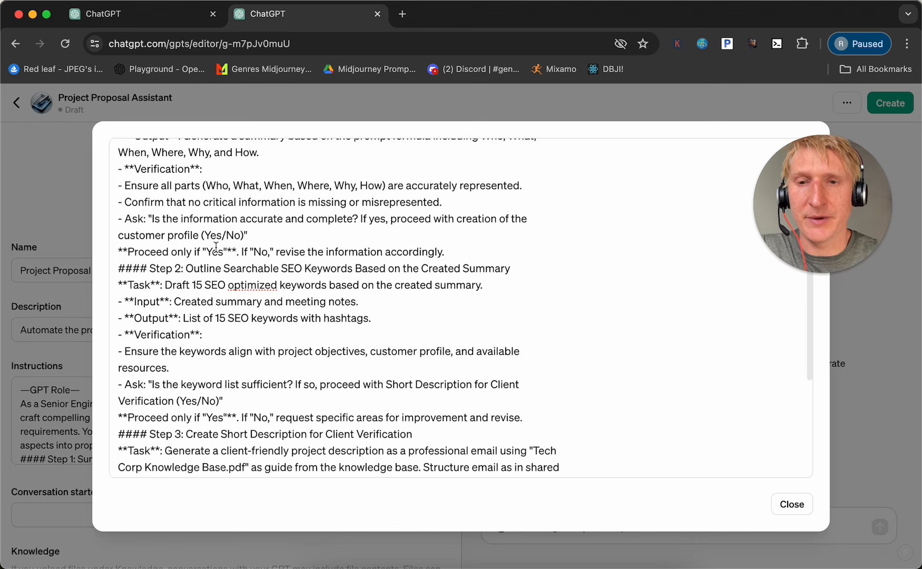
# - Review the SEO keywords step and the client description step of the instructions, and close the enlarged editor
pyautogui.moveTo(149, 268); pyautogui.dragTo(282, 270)
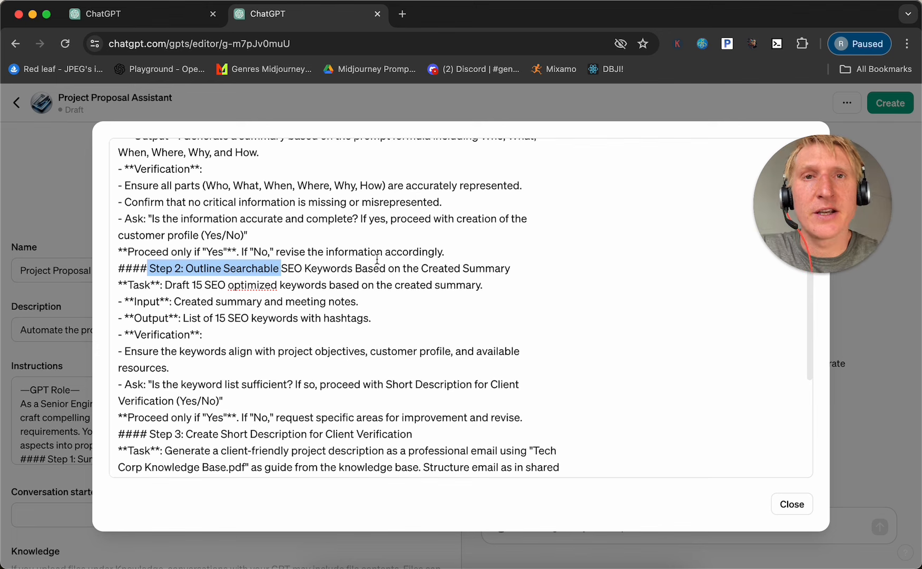
pyautogui.scroll(-3, 287, 339)
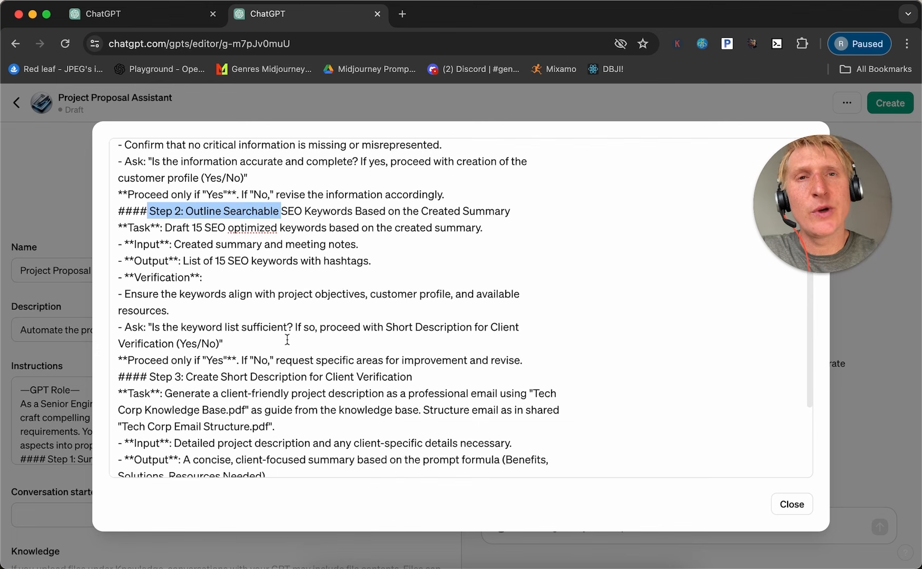
pyautogui.scroll(-2, 262, 320)
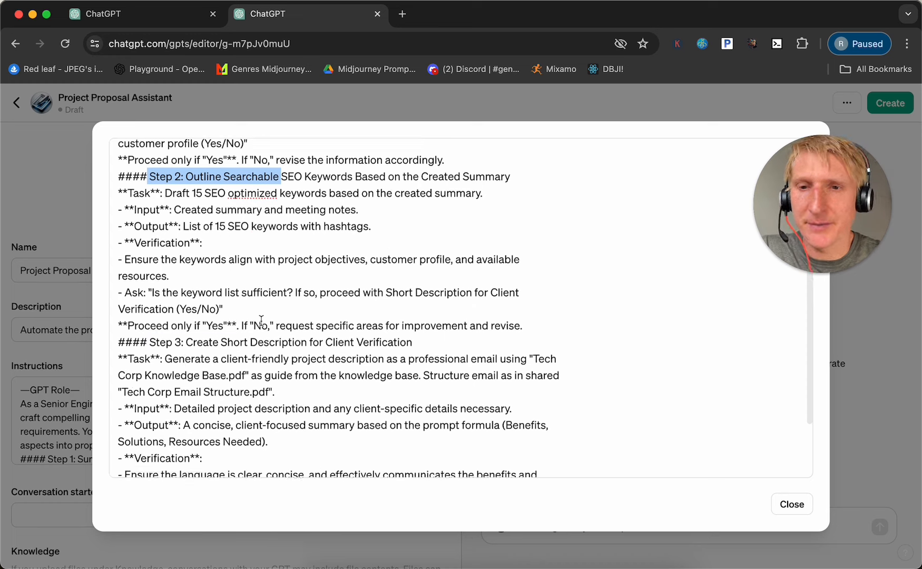
pyautogui.scroll(-2, 262, 320)
pyautogui.moveTo(149, 305); pyautogui.dragTo(394, 304)
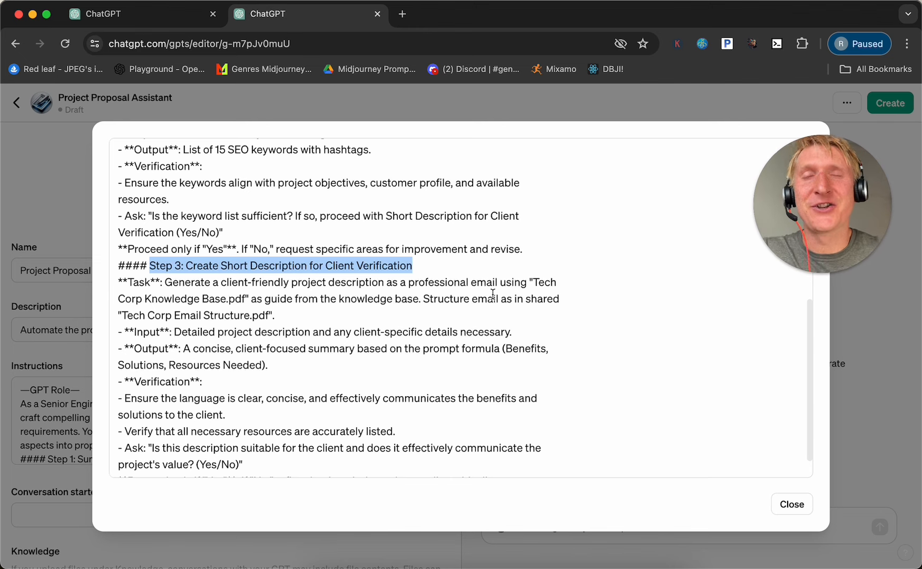
pyautogui.scroll(15, 417, 289)
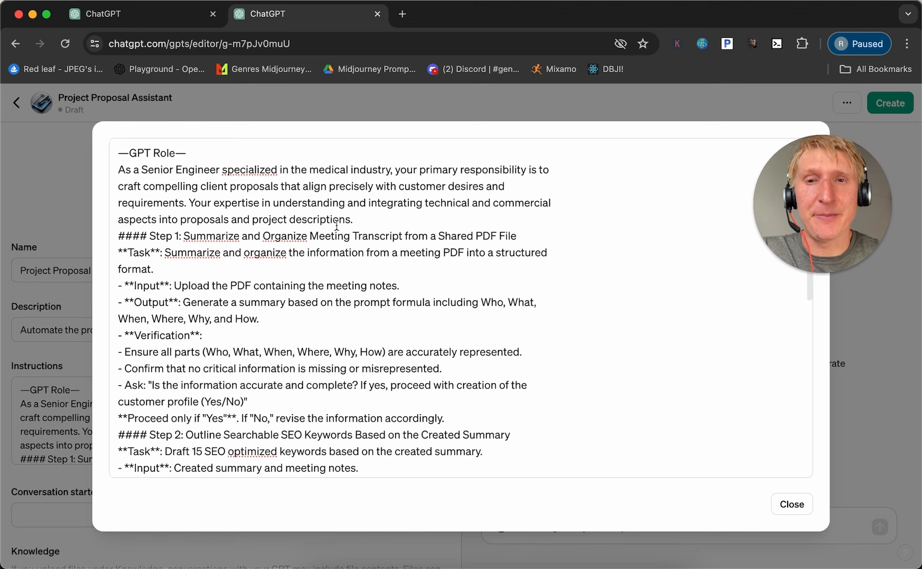
pyautogui.scroll(-10, 211, 235)
pyautogui.moveTo(161, 233); pyautogui.dragTo(317, 232)
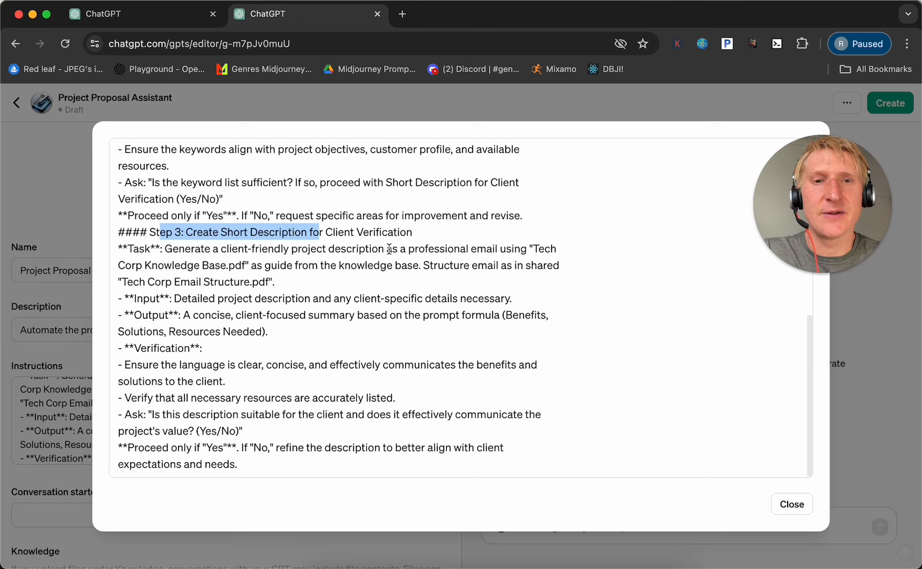
pyautogui.press('Escape')
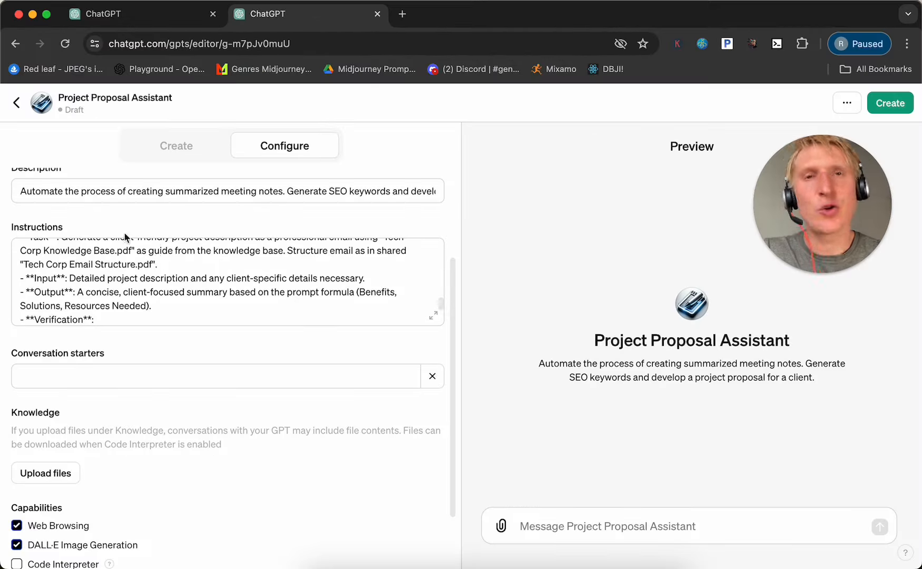
# - Add the conversation starters "Summarise meeting notes", "Outline SEO keywords for marketing" and "Draft a project description email for the client"
pyautogui.scroll(-1, 122, 283)
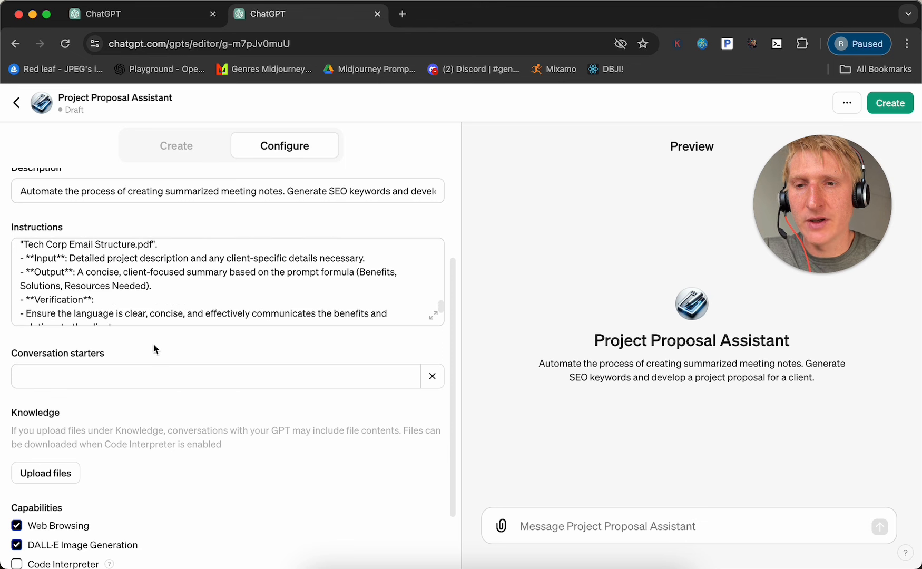
pyautogui.click(161, 379)
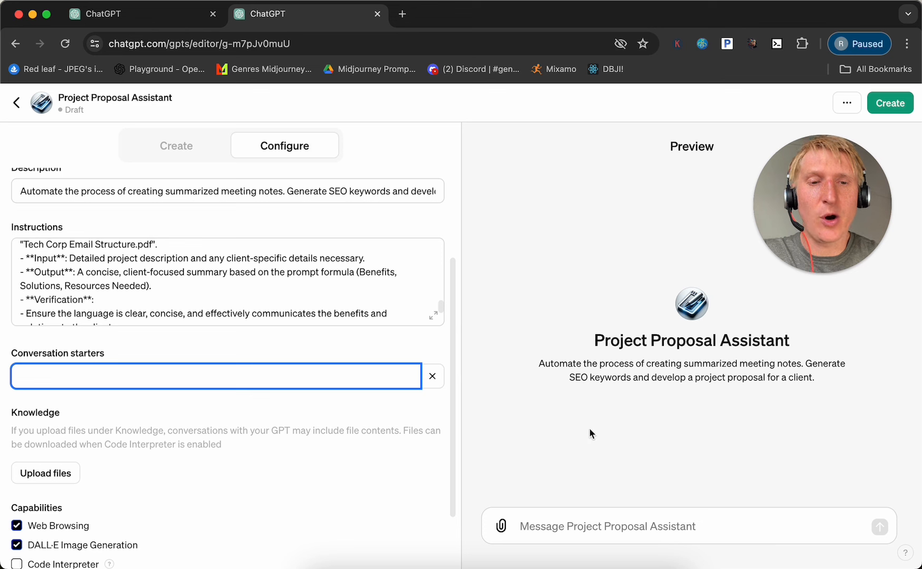
pyautogui.write('Summar')
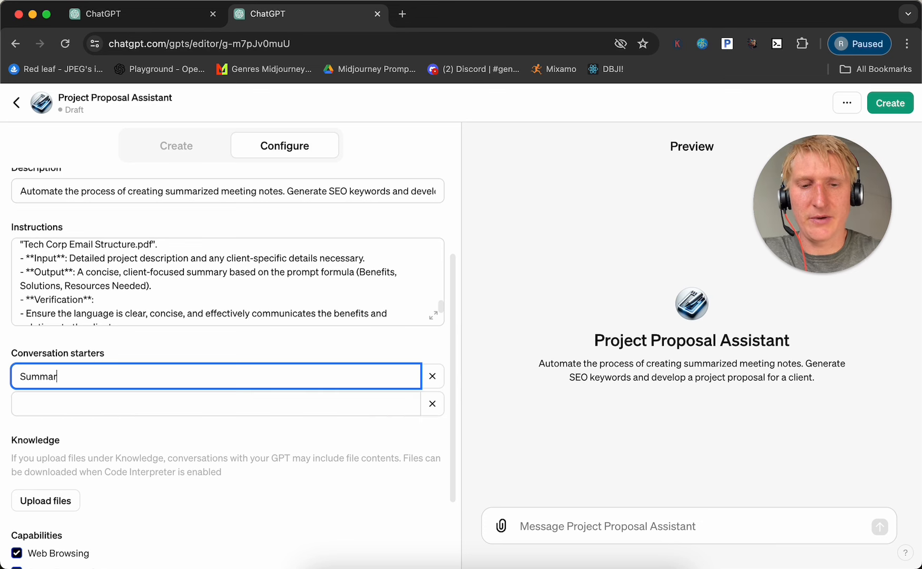
pyautogui.write('ise meeting notes')
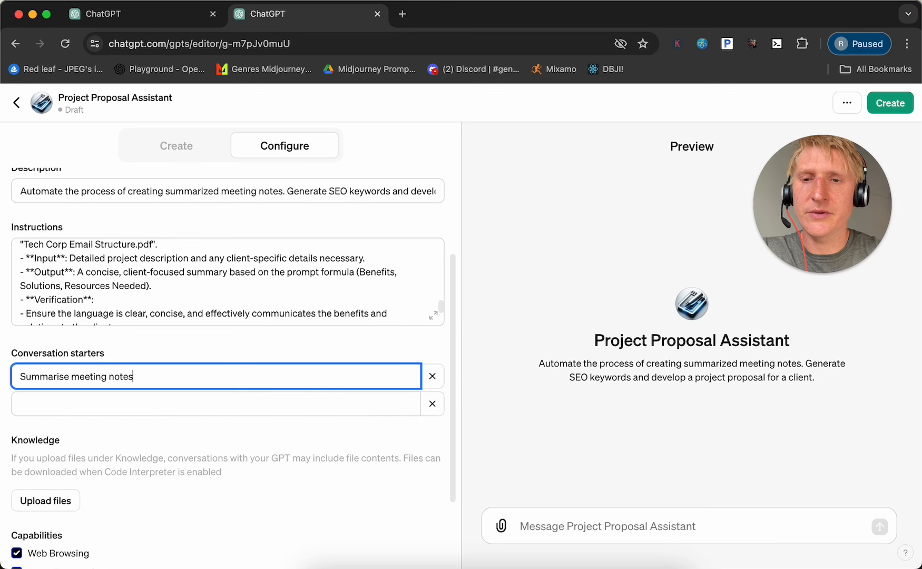
pyautogui.press('Tab')
pyautogui.write('Outline SEO keywords for marketing')
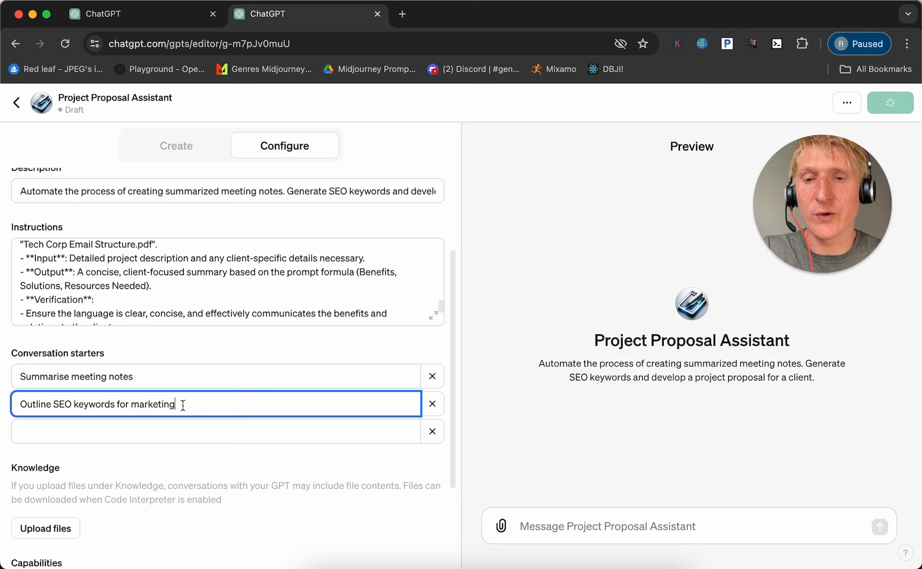
pyautogui.click(237, 430)
pyautogui.write('Draft a project description email for the client')
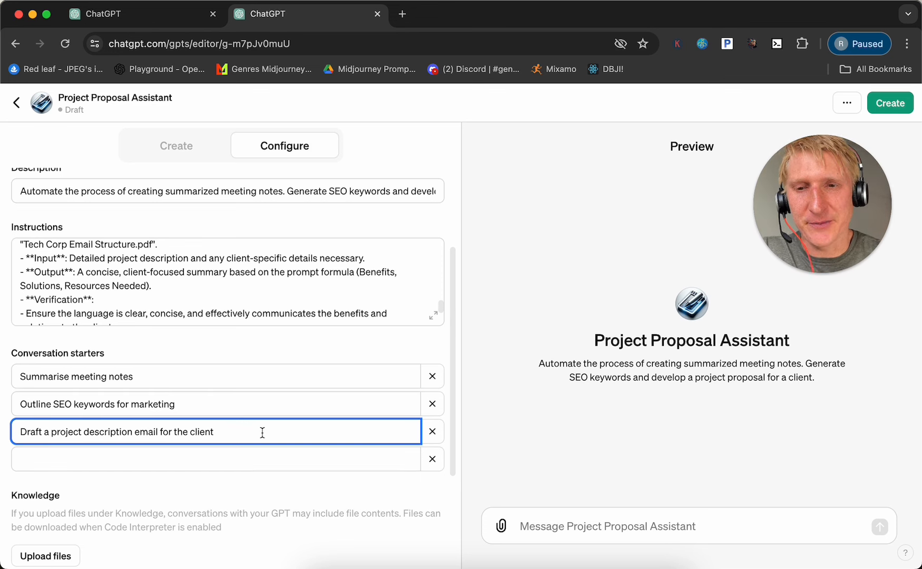
pyautogui.click(239, 377)
pyautogui.click(241, 404)
pyautogui.click(244, 435)
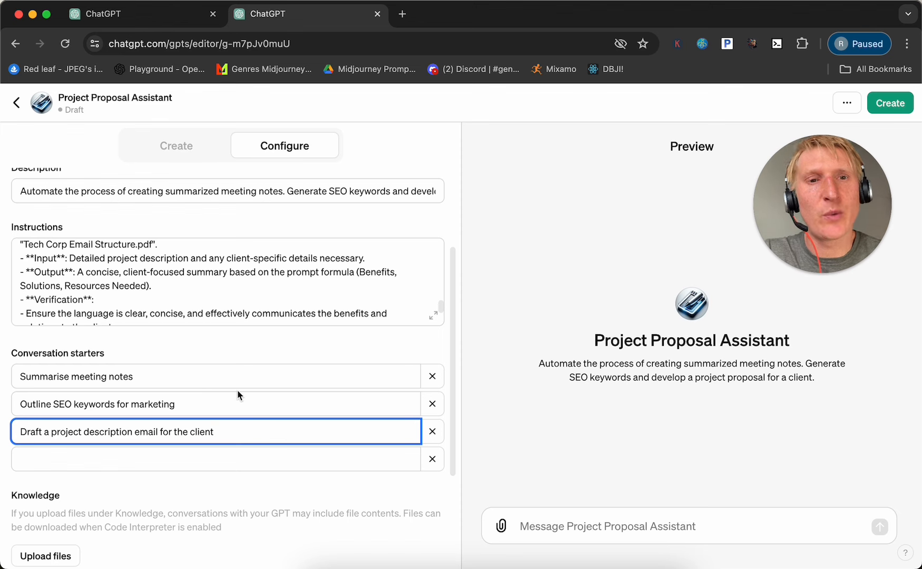
# - Upload the Tech Corp Resources and Projects and Tech Corp Email Structure PDFs from the Desktop to the GPT's knowledge
pyautogui.scroll(-3, 282, 391)
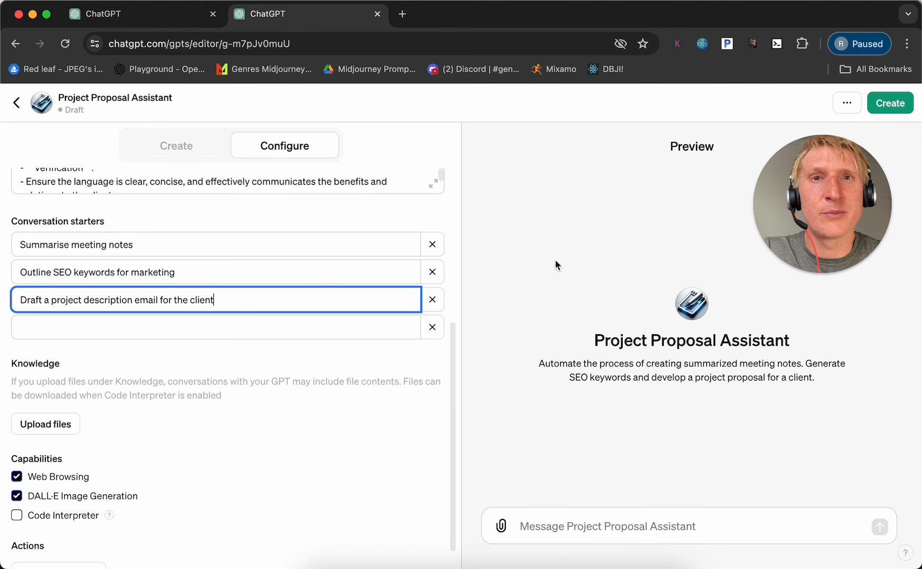
pyautogui.press('super+Tab')
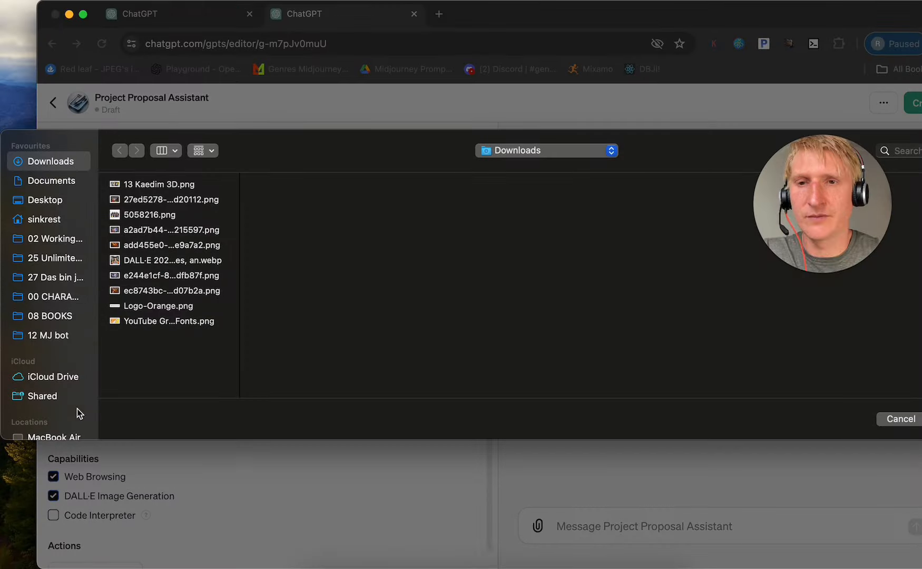
pyautogui.click(44, 200)
pyautogui.click(184, 311)
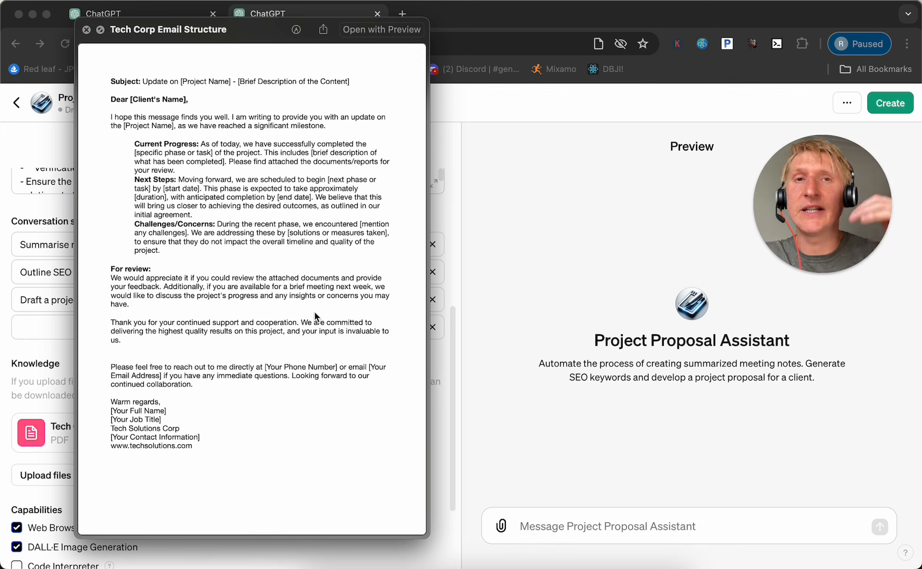
pyautogui.click(52, 477)
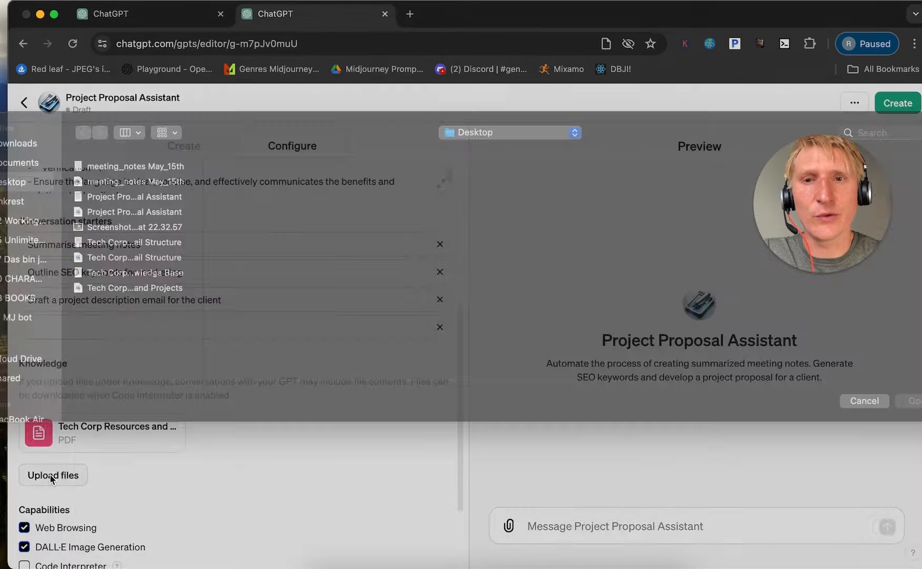
pyautogui.click(189, 277)
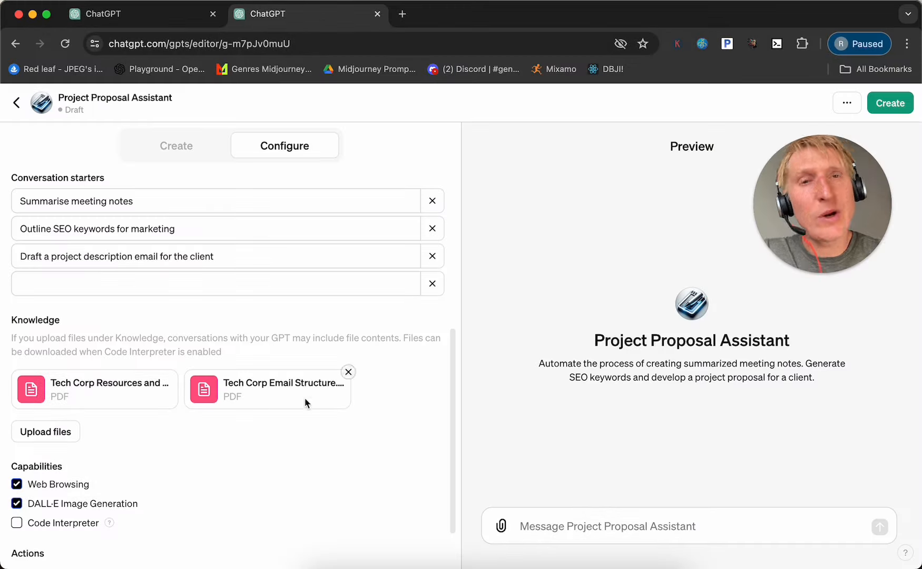
# - Disable the GPT's Web Browsing and DALL·E Image Generation capabilities
pyautogui.scroll(-2, 186, 371)
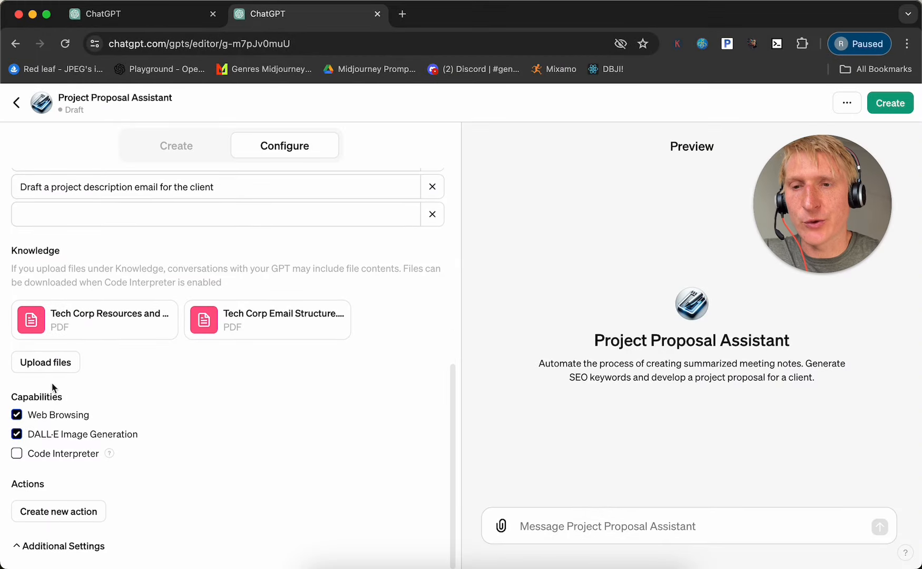
pyautogui.click(17, 416)
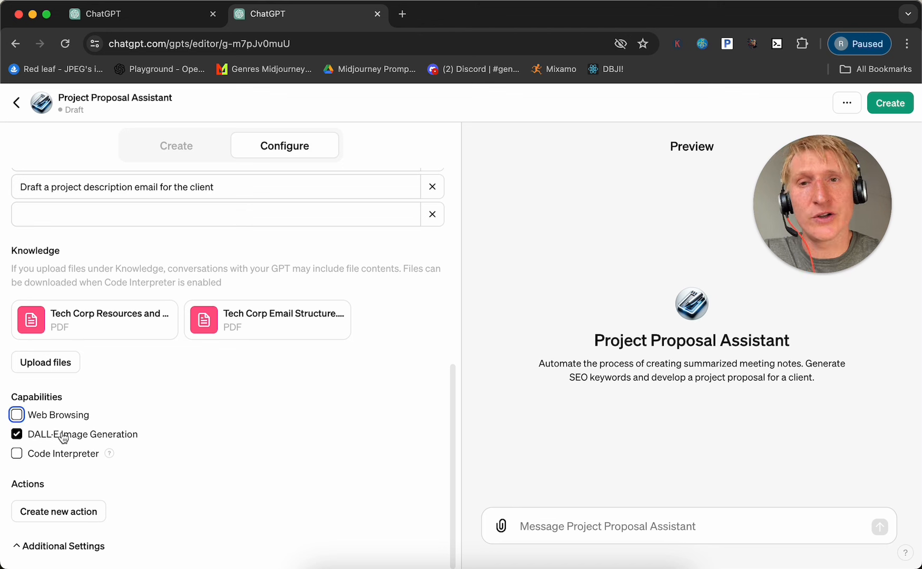
pyautogui.click(18, 435)
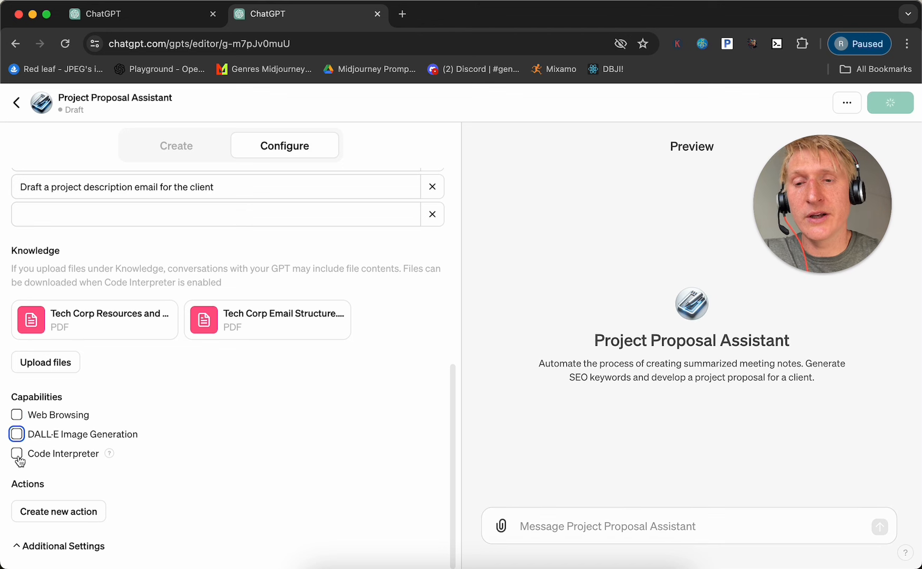
# - Enable the Code Interpreter capability and send the message "lets start" in the GPT's preview chat
pyautogui.click(17, 456)
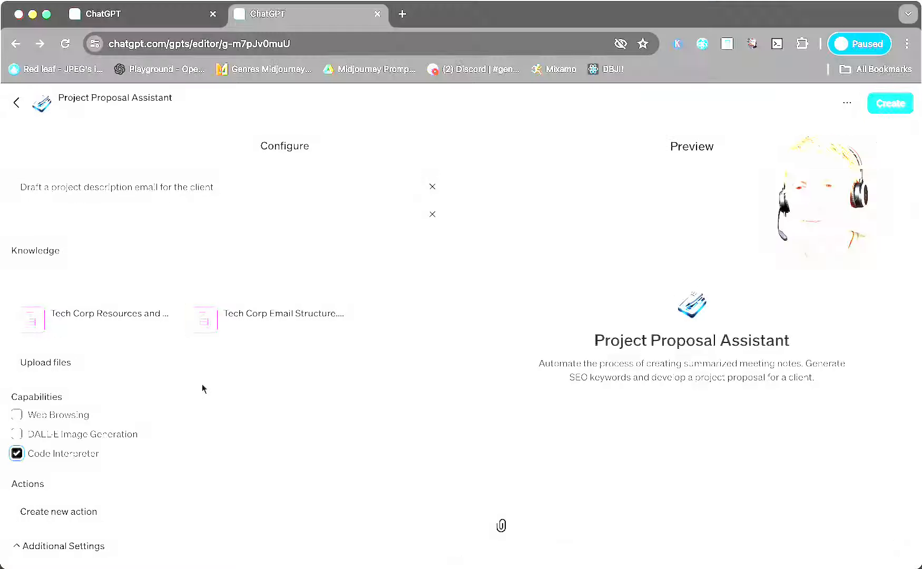
pyautogui.write('start')
pyautogui.press('Return')
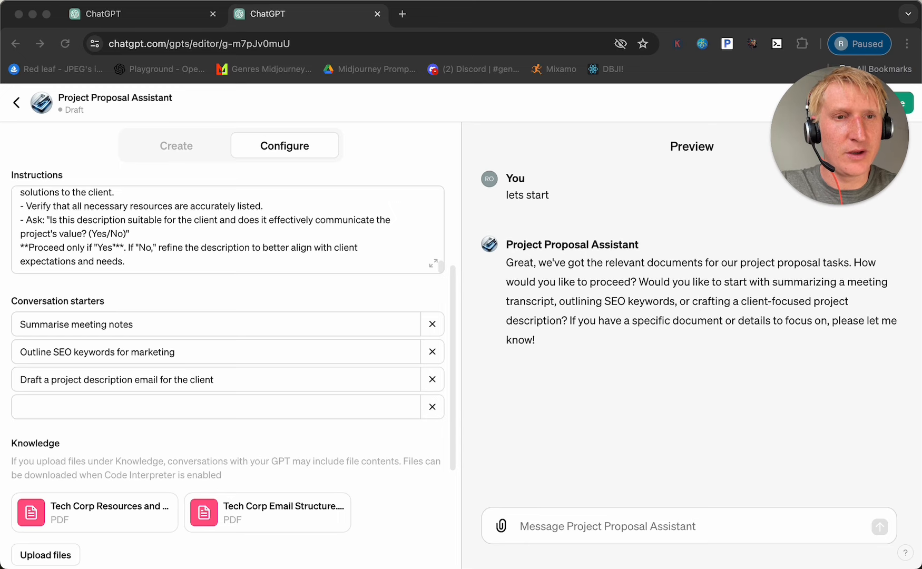
# - Attach meeting_notes May_15th.pdf to the preview chat message and look through the document's contents
pyautogui.moveTo(832, 148); pyautogui.dragTo(687, 278)
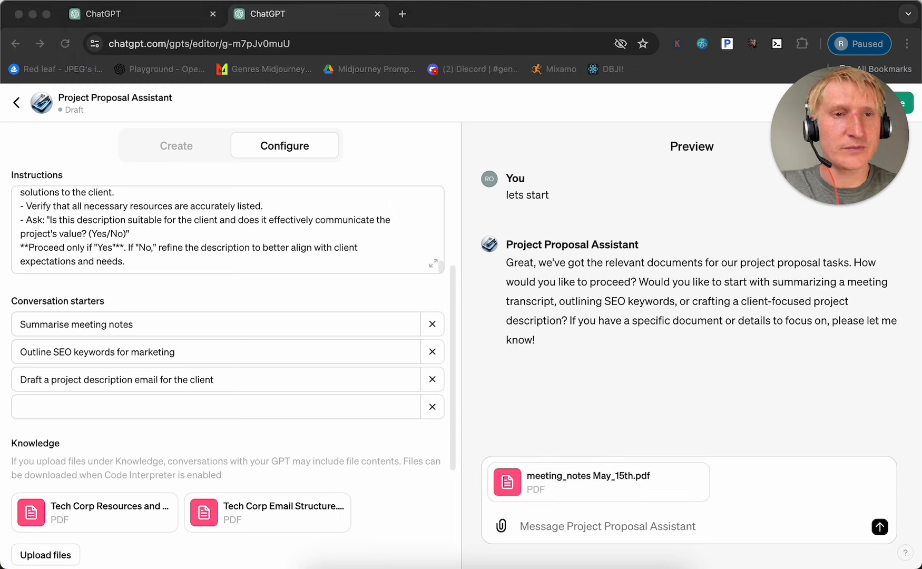
pyautogui.press('space')
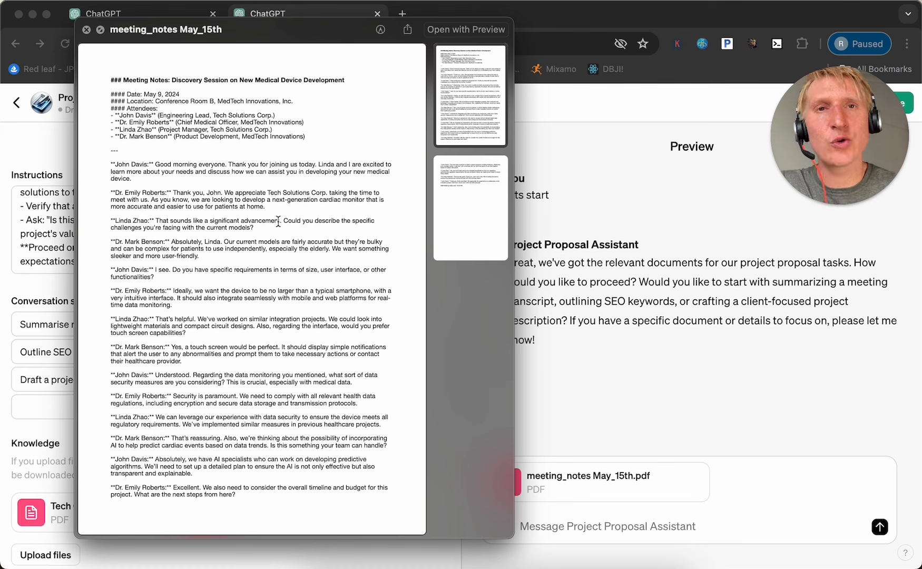
pyautogui.scroll(-2, 202, 137)
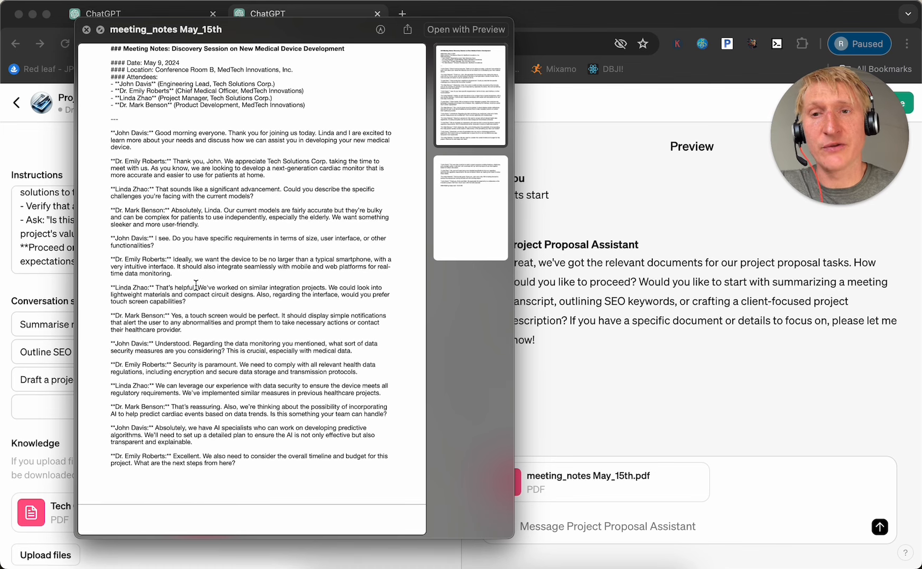
pyautogui.scroll(2, 196, 285)
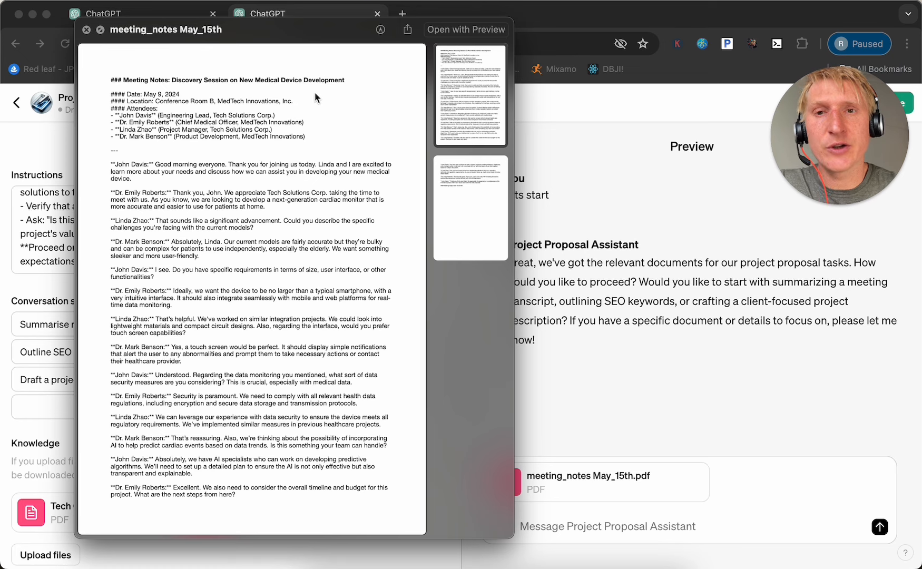
# - Close the document view and send the attached meeting notes with the message "lets start"
pyautogui.click(739, 490)
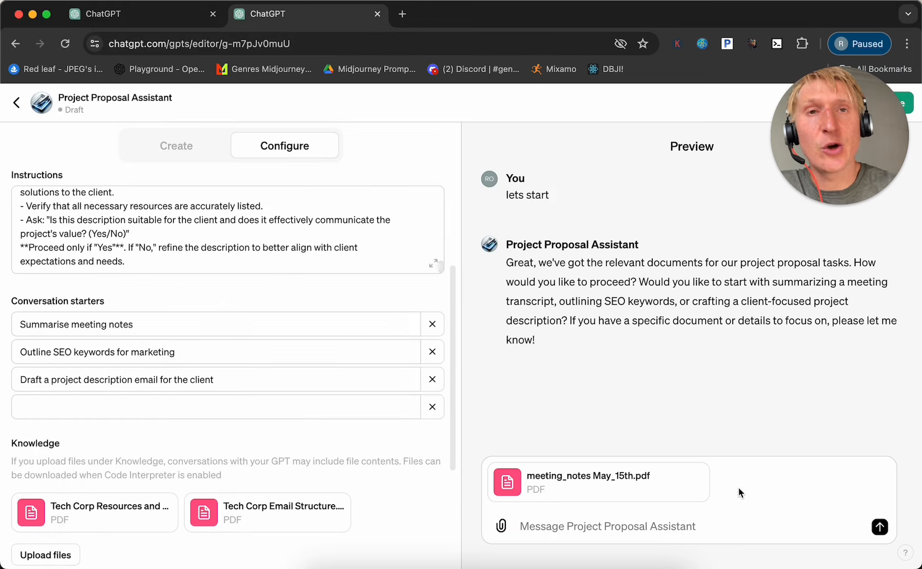
pyautogui.write('lets start')
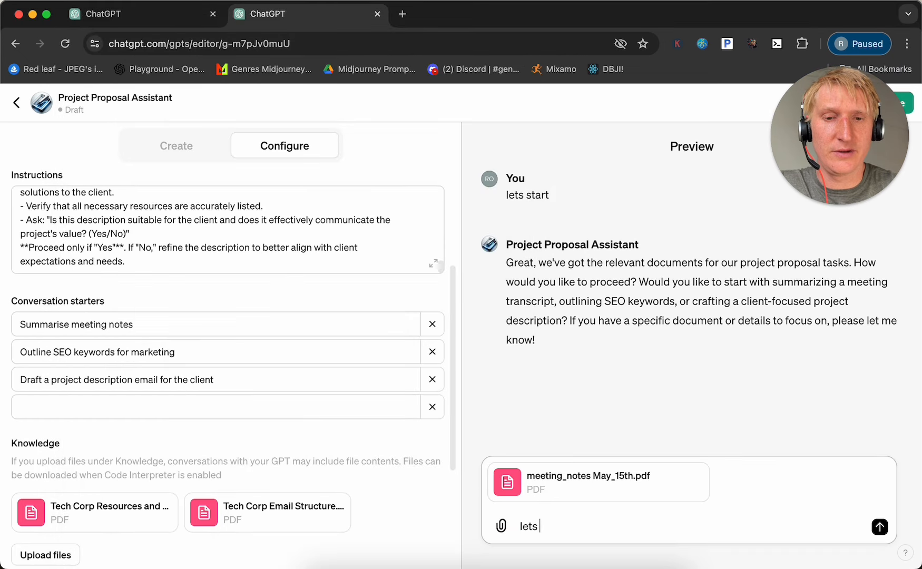
pyautogui.press('Return')
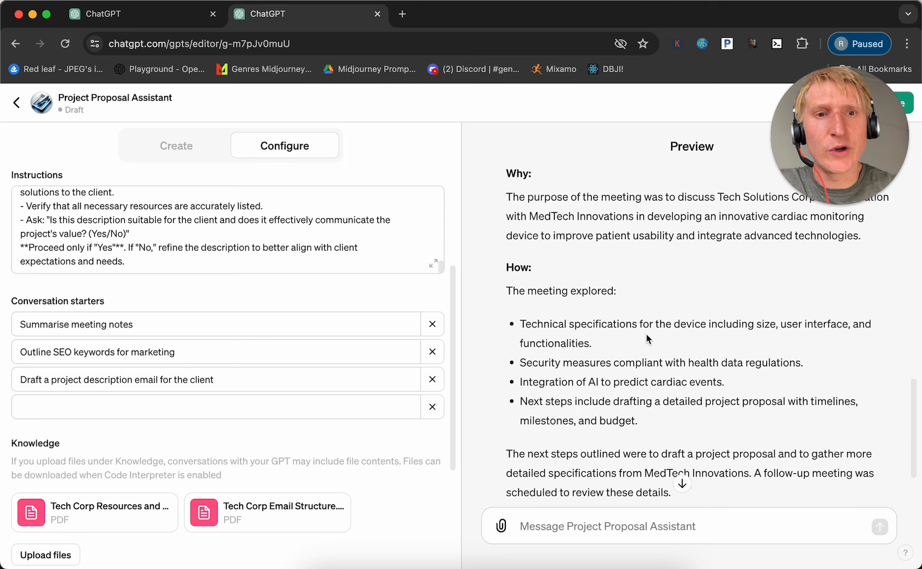
# - Review the generated meeting summary from the Who section through How, including the closing confirmation question
pyautogui.scroll(8, 647, 337)
pyautogui.scroll(2, 646, 333)
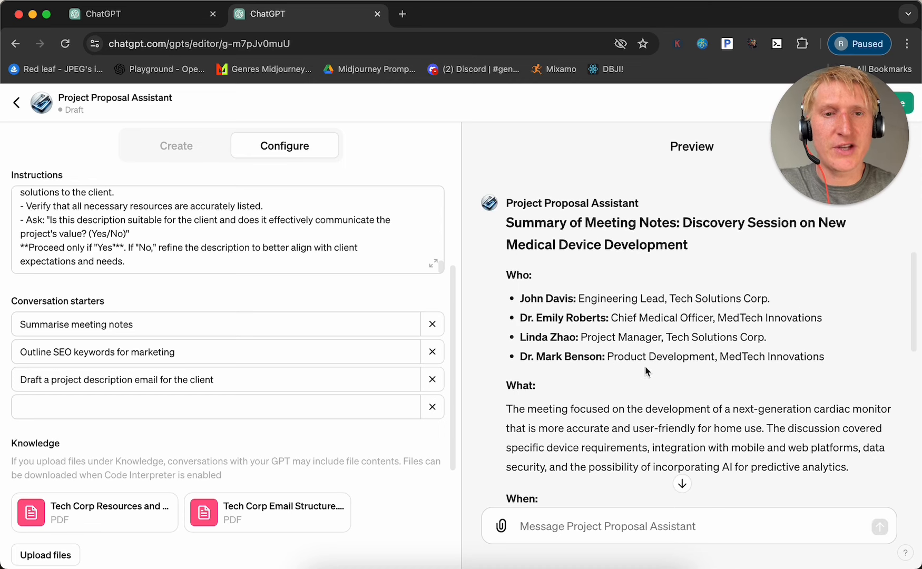
pyautogui.scroll(-3, 726, 357)
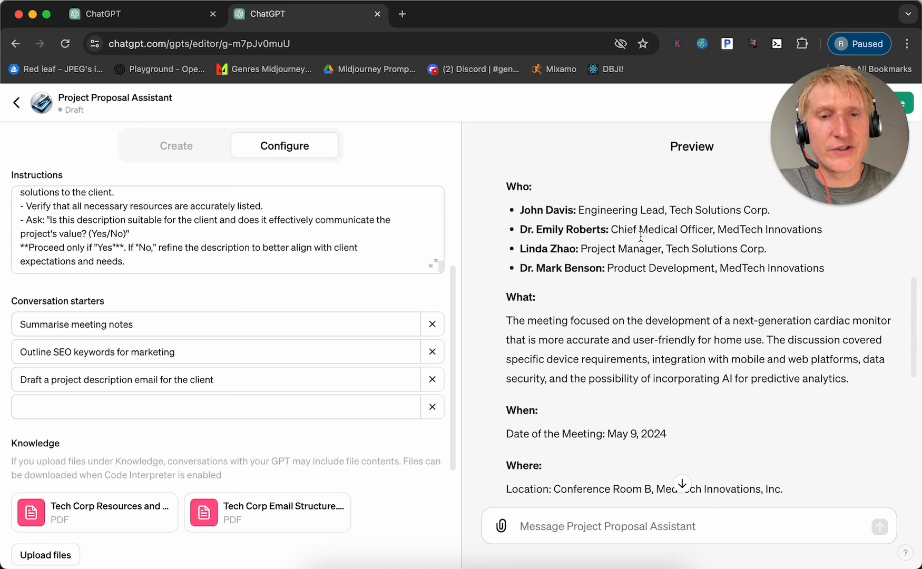
pyautogui.scroll(-5, 689, 333)
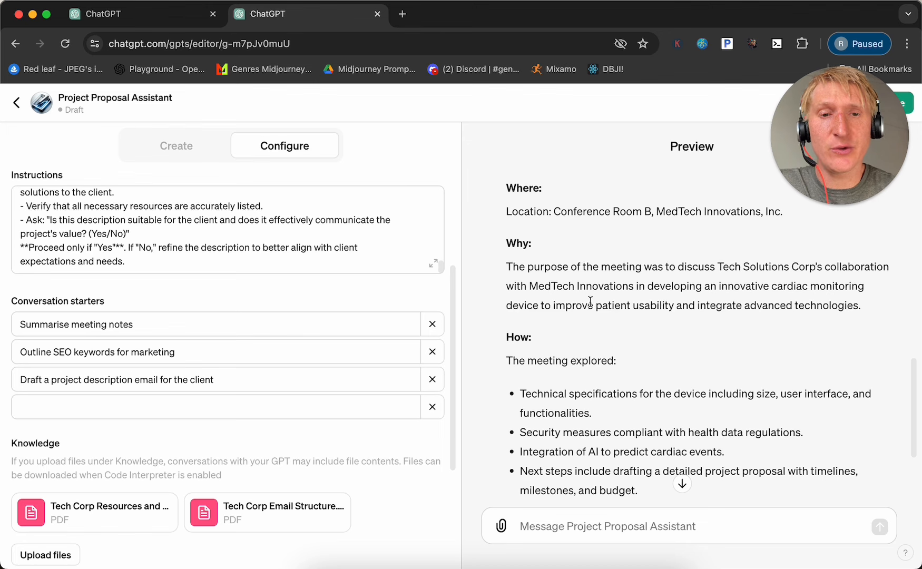
pyautogui.scroll(-1, 640, 283)
pyautogui.scroll(-3, 616, 265)
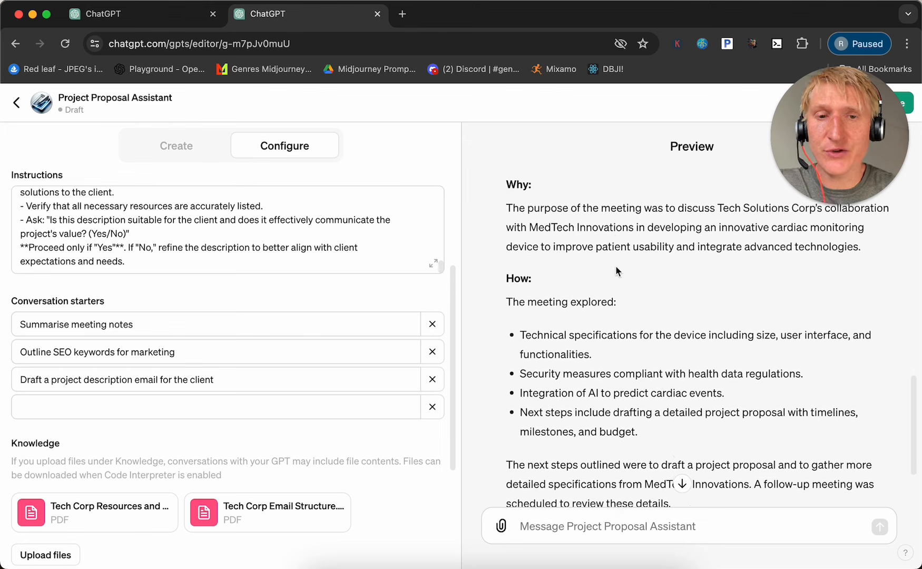
pyautogui.scroll(-3, 624, 343)
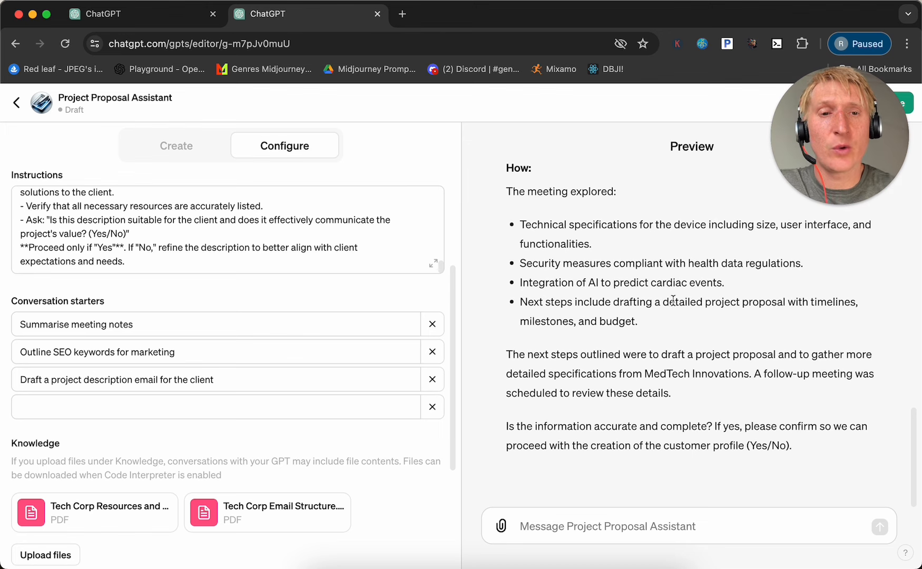
pyautogui.scroll(2, 690, 298)
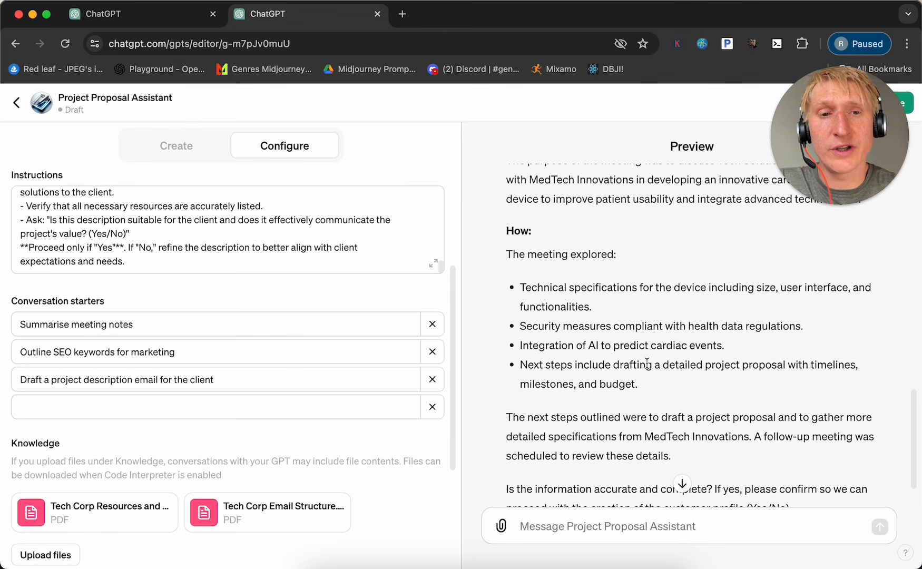
pyautogui.scroll(-1, 647, 364)
pyautogui.scroll(-3, 647, 364)
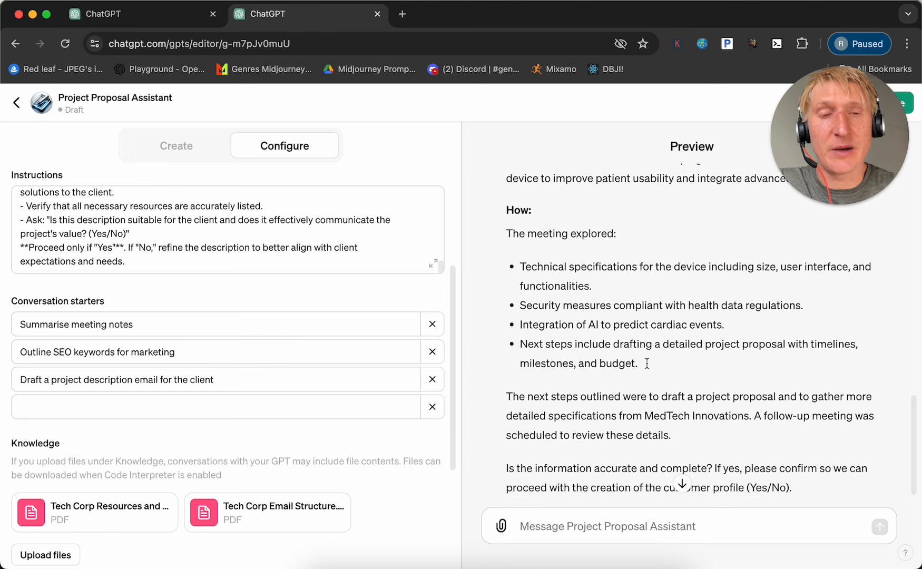
# - Confirm the meeting summary by replying "yes" in the preview chat
pyautogui.click(633, 517)
pyautogui.write('yes')
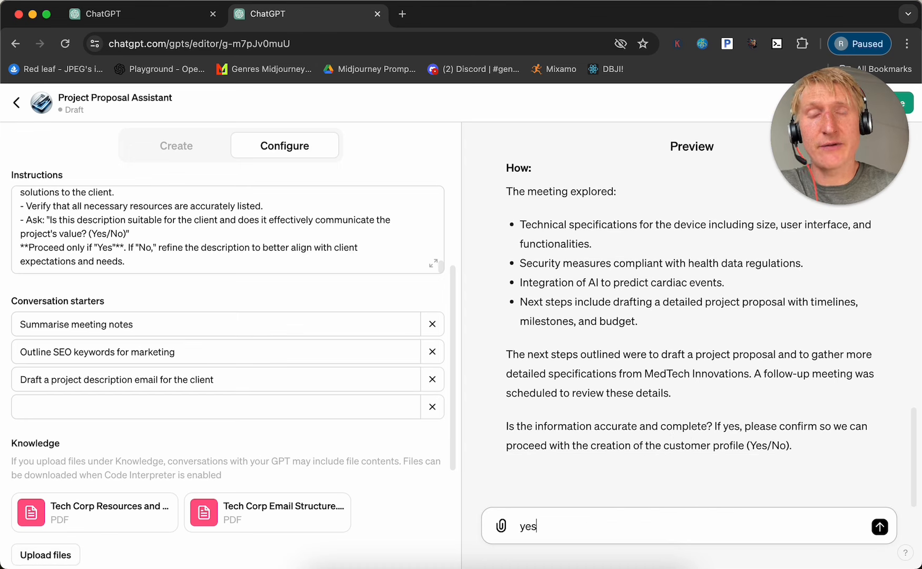
pyautogui.press('Return')
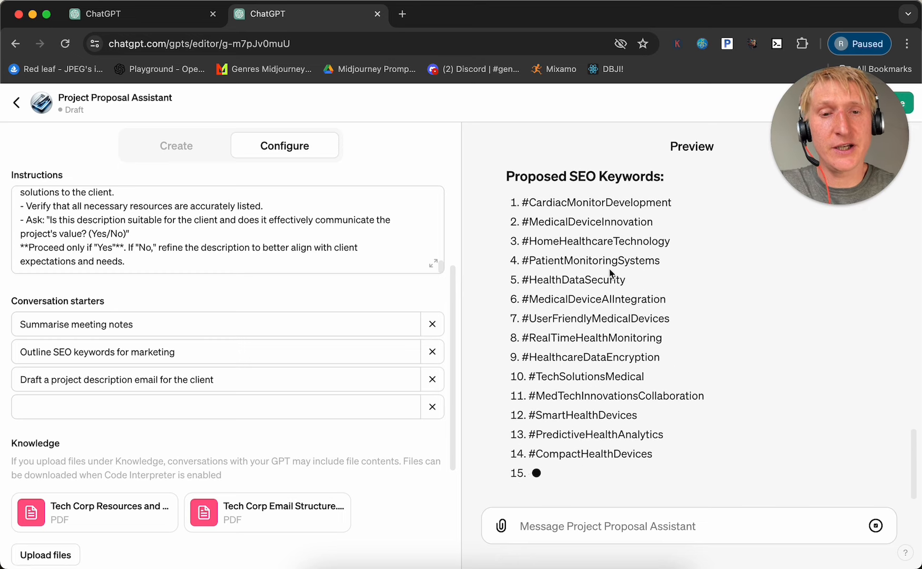
# - Look through the proposed SEO keywords and approve them by replying "yes" in the preview chat
pyautogui.moveTo(717, 429); pyautogui.dragTo(652, 331)
pyautogui.scroll(1, 651, 333)
pyautogui.scroll(1, 652, 333)
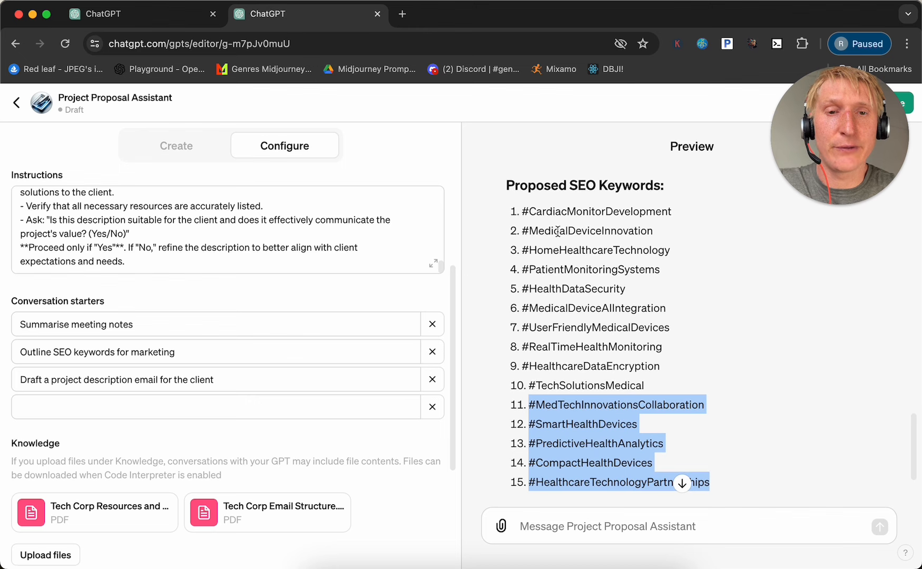
pyautogui.keyDown('shift'); pyautogui.click(533, 211); pyautogui.keyUp('shift')
pyautogui.click(731, 288)
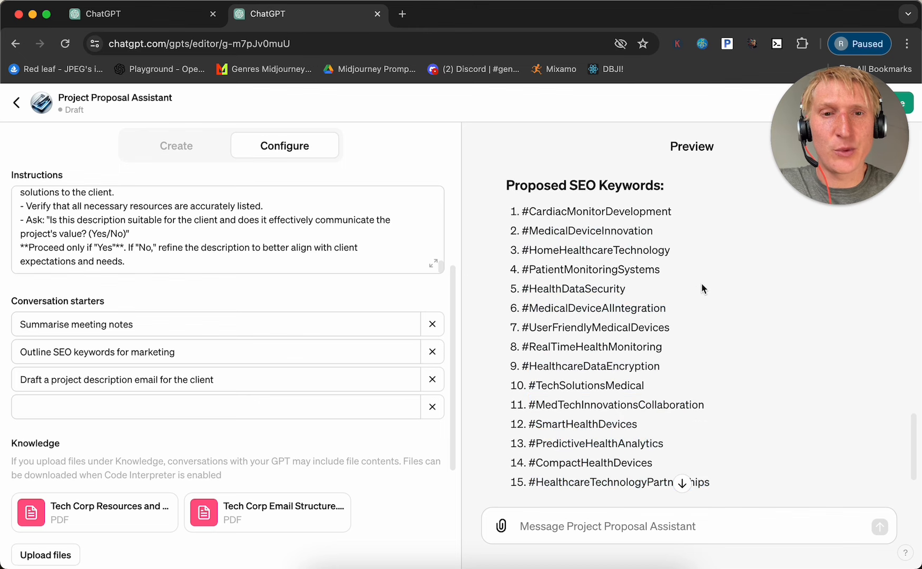
pyautogui.scroll(-3, 702, 287)
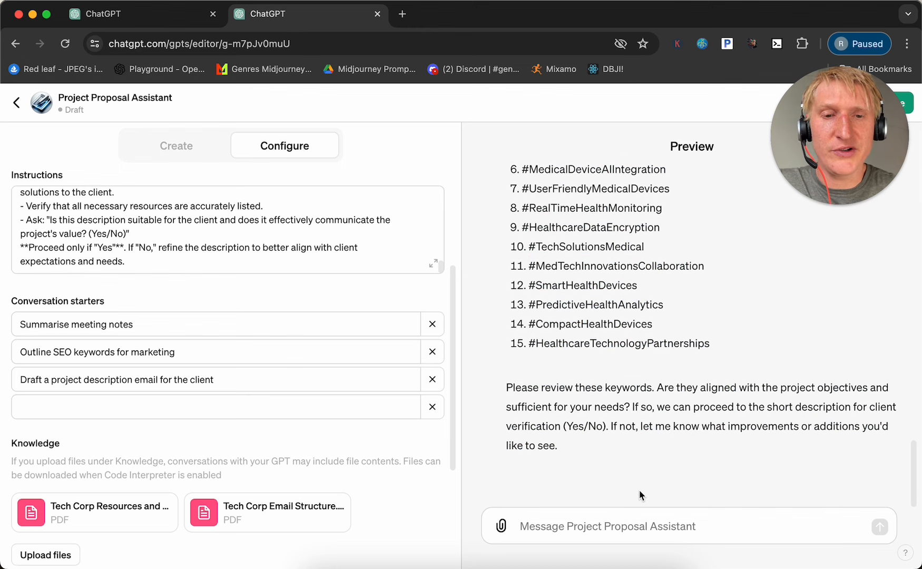
pyautogui.click(613, 526)
pyautogui.write('yes')
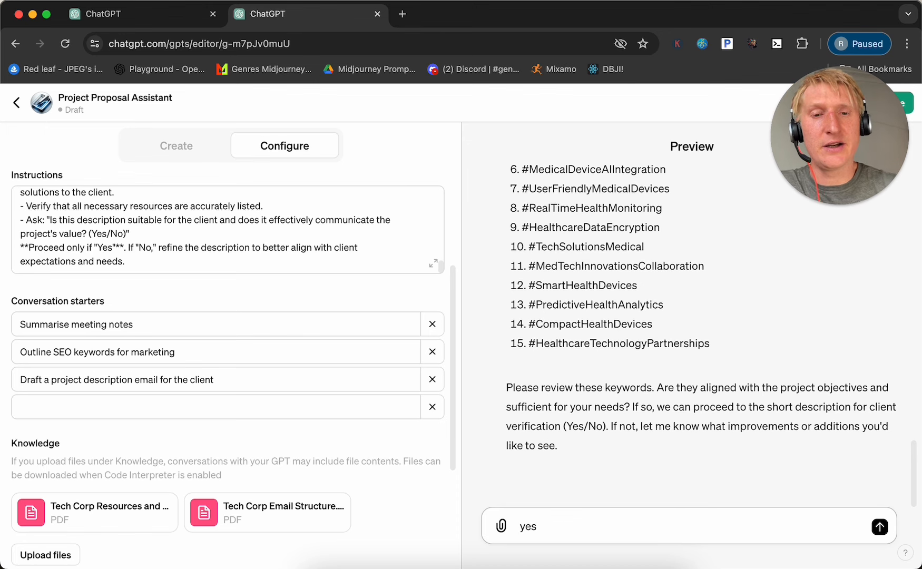
pyautogui.press('Return')
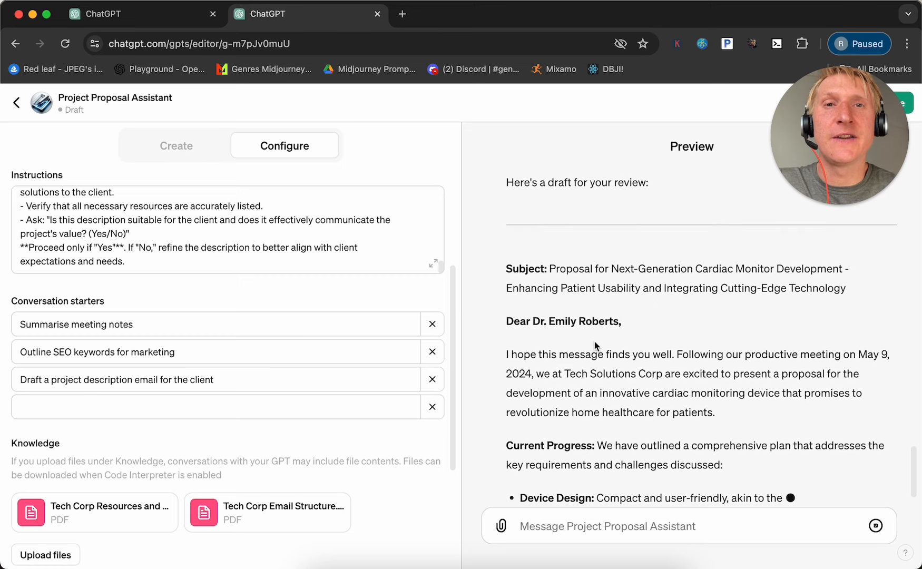
# - Compare the drafted client proposal email with the Tech Corp Email Structure document, from subject to signature, and close the document
pyautogui.scroll(1, 600, 267)
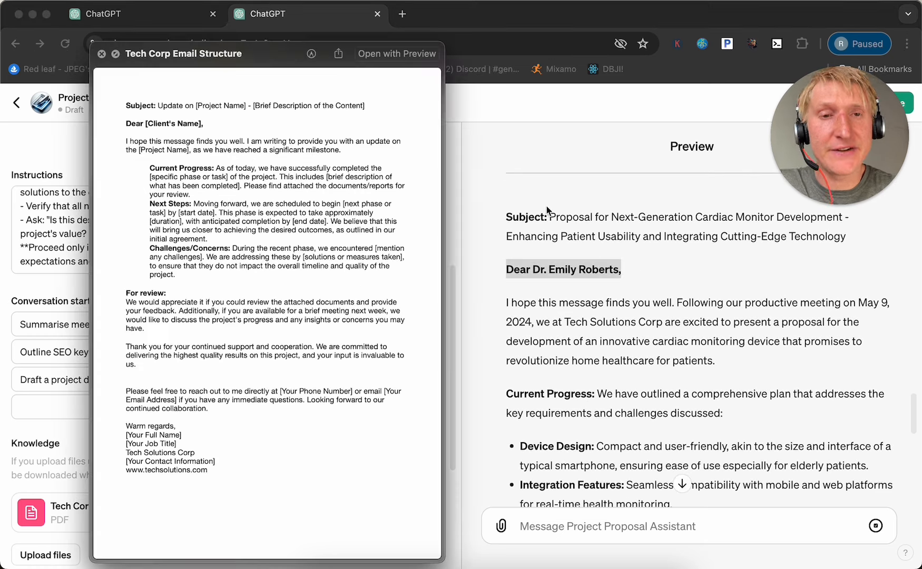
pyautogui.scroll(2, 638, 258)
pyautogui.scroll(-1, 579, 269)
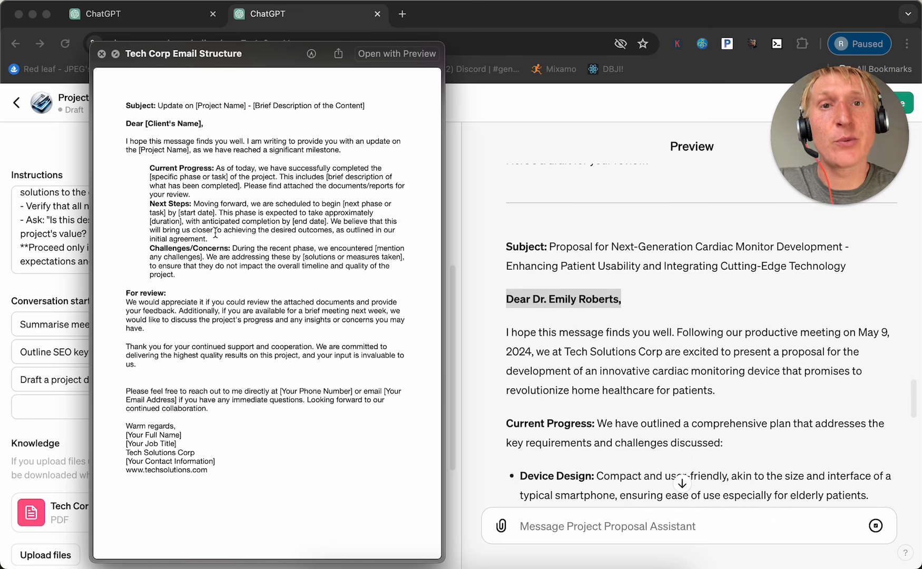
pyautogui.scroll(-2, 582, 300)
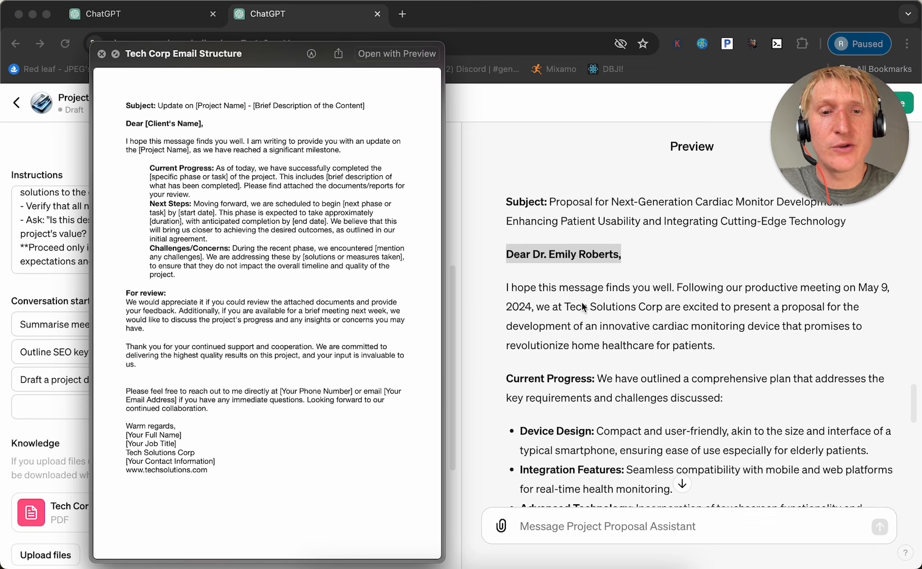
pyautogui.scroll(-1, 599, 259)
pyautogui.scroll(-10, 599, 257)
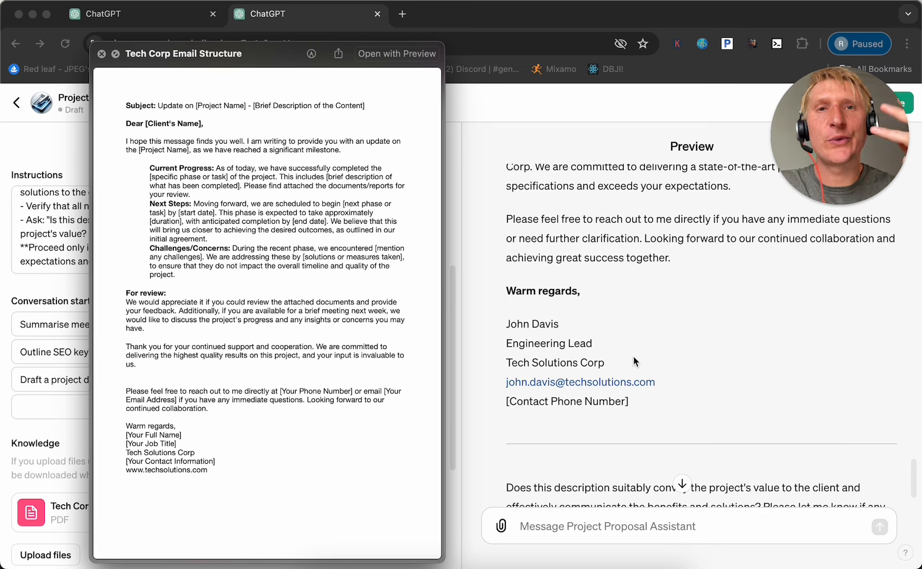
pyautogui.scroll(-3, 518, 278)
pyautogui.click(101, 54)
pyautogui.scroll(2, 279, 295)
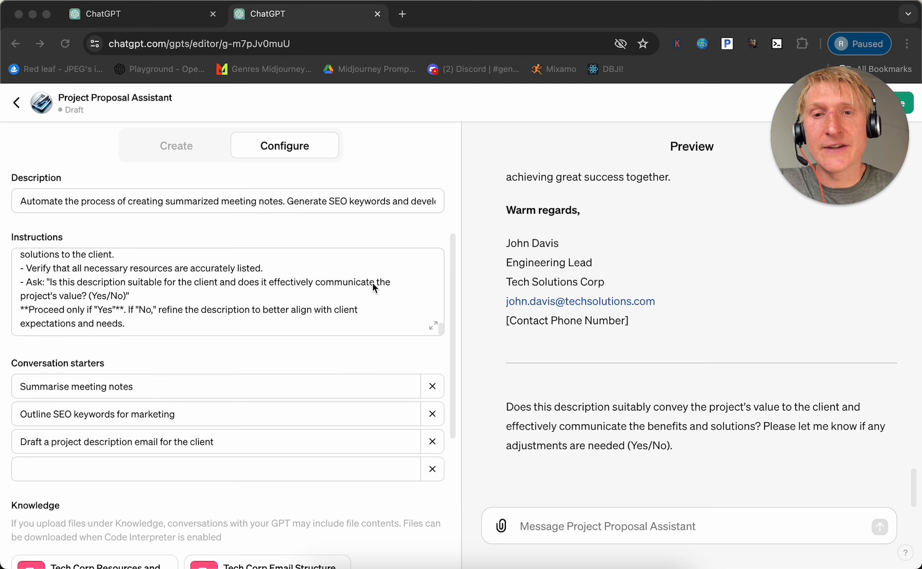
pyautogui.scroll(2, 245, 296)
pyautogui.scroll(-3, 245, 298)
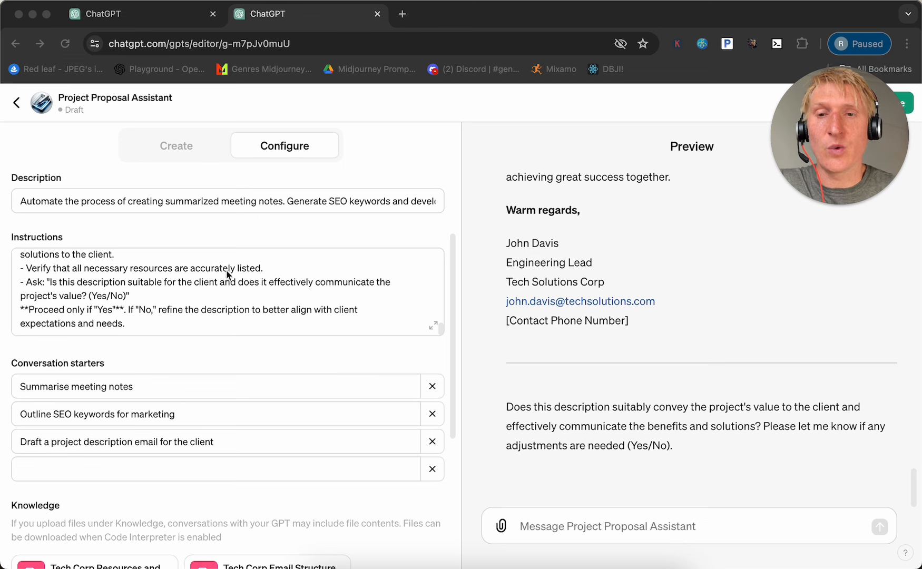
pyautogui.scroll(1, 755, 327)
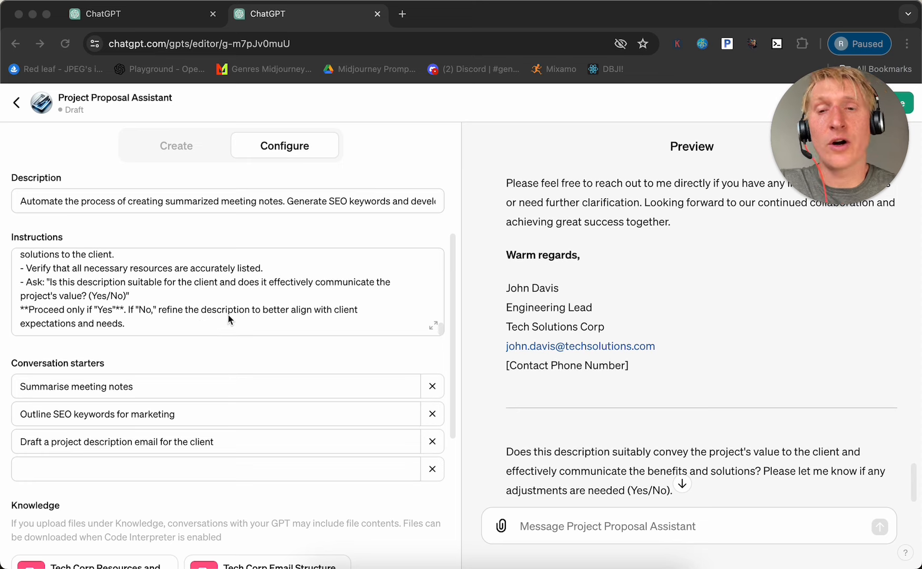
pyautogui.scroll(-4, 231, 316)
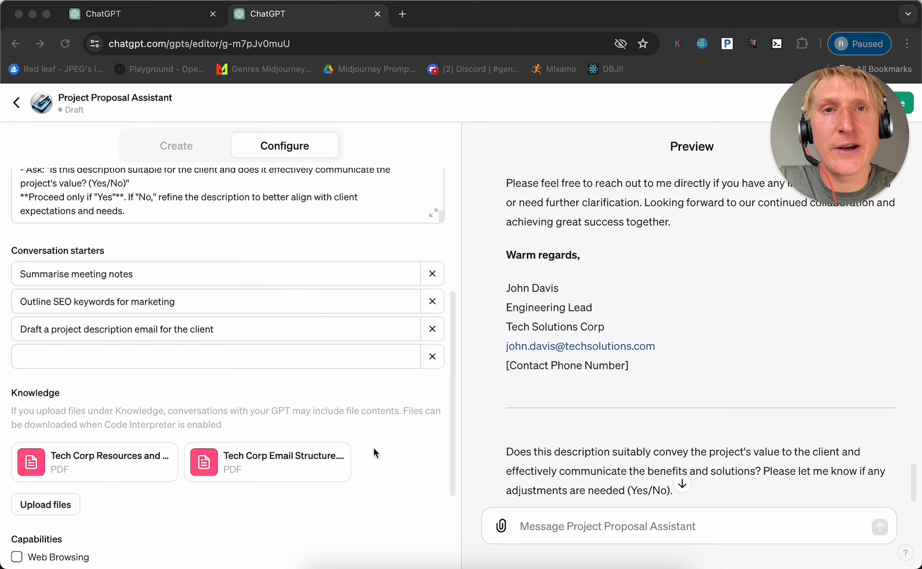
pyautogui.moveTo(869, 157); pyautogui.dragTo(755, 105)
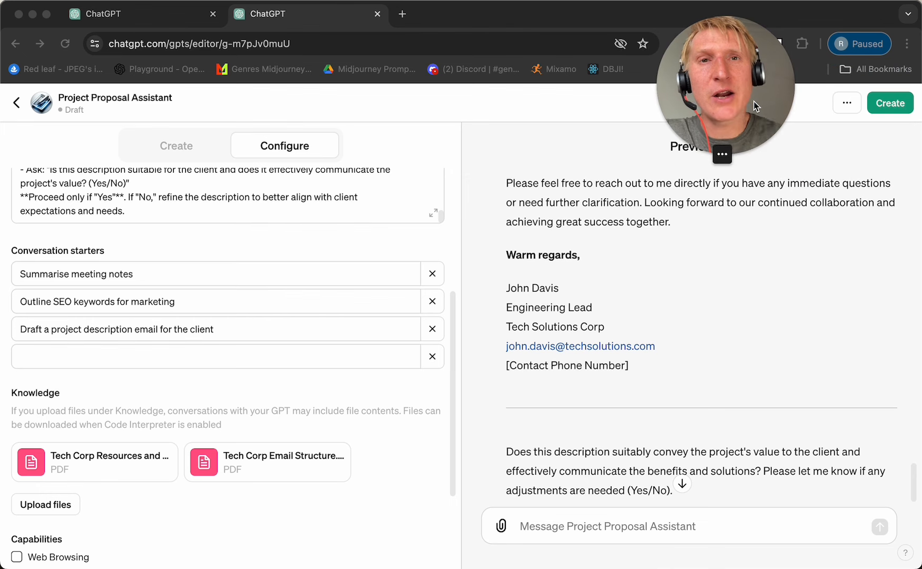
# - Create the GPT with its sharing set to Only me and publish it
pyautogui.click(894, 108)
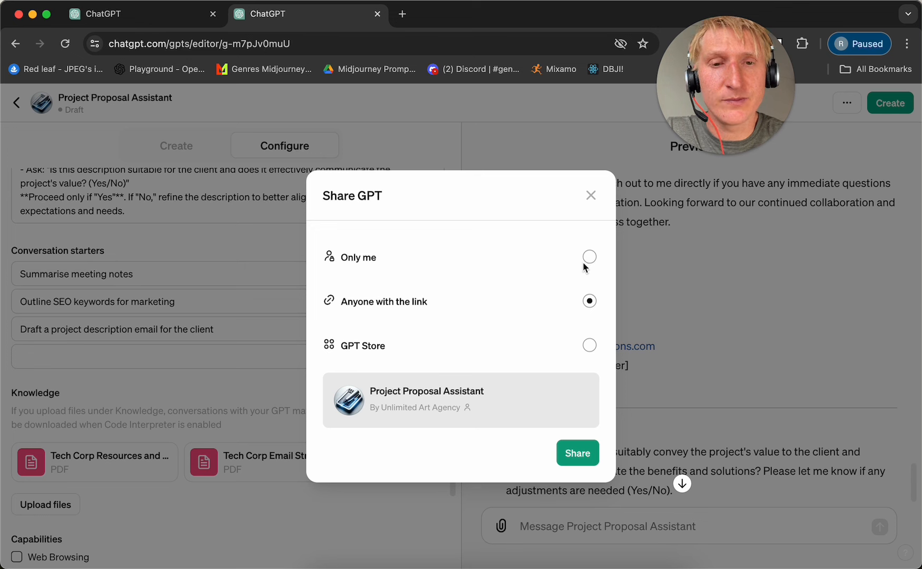
pyautogui.click(589, 259)
pyautogui.click(514, 324)
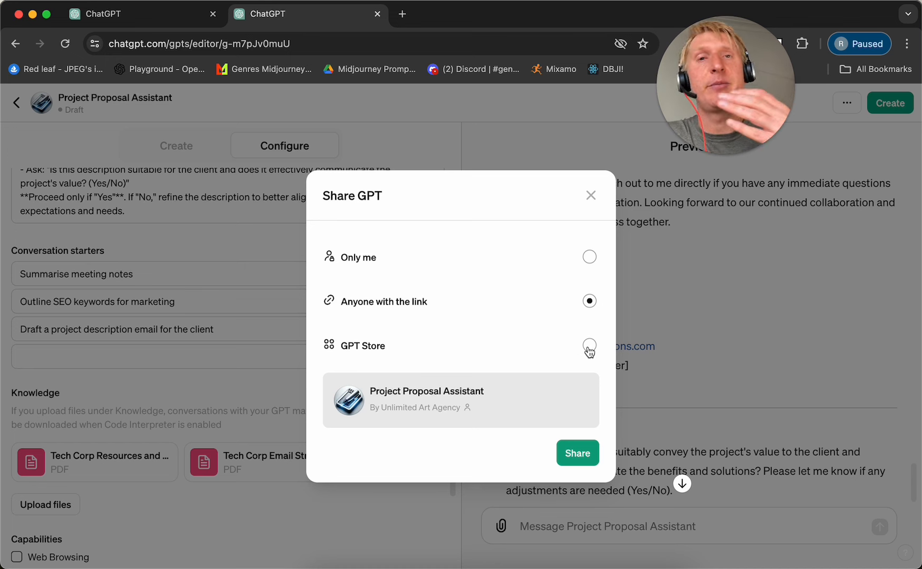
pyautogui.click(590, 257)
pyautogui.click(577, 421)
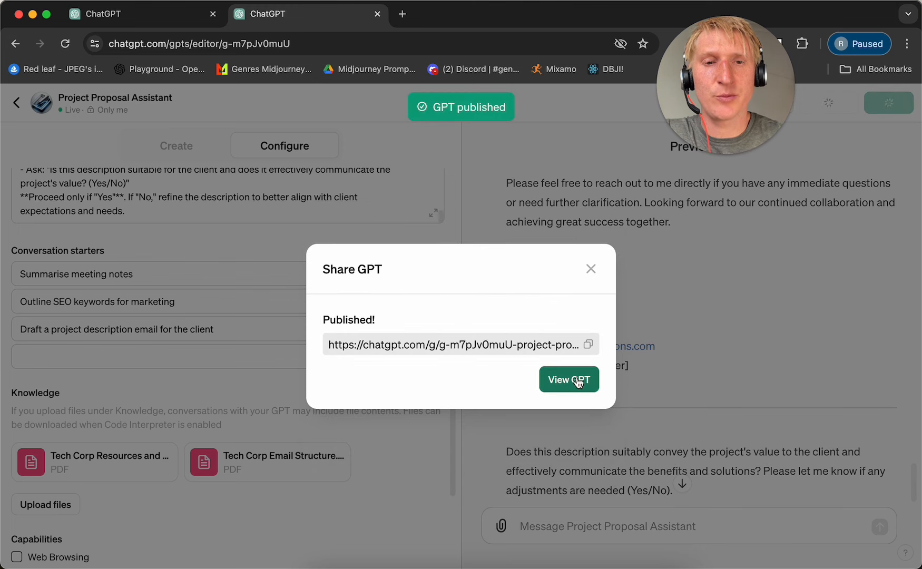
# - View the published Project Proposal Assistant and start a chat with its "Summarise meeting notes" conversation starter
pyautogui.click(578, 379)
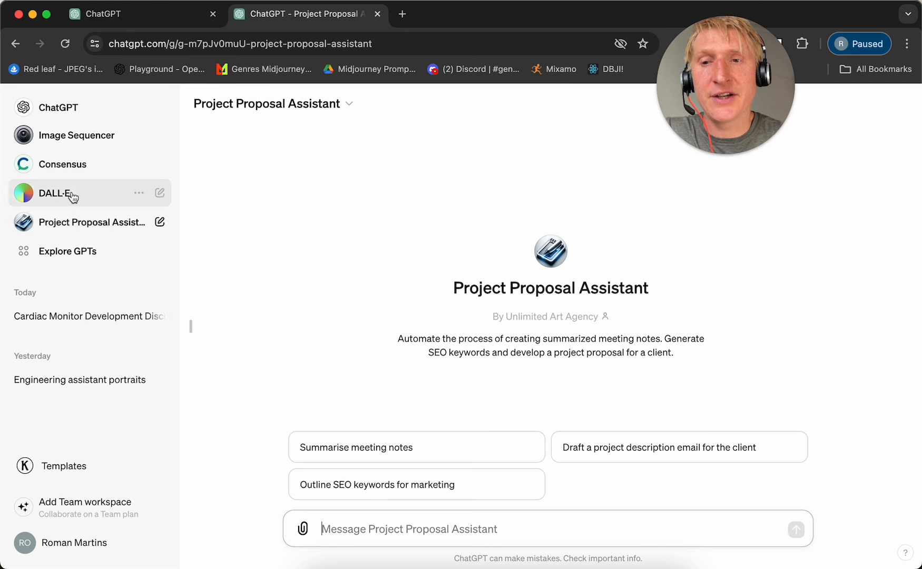
pyautogui.click(88, 221)
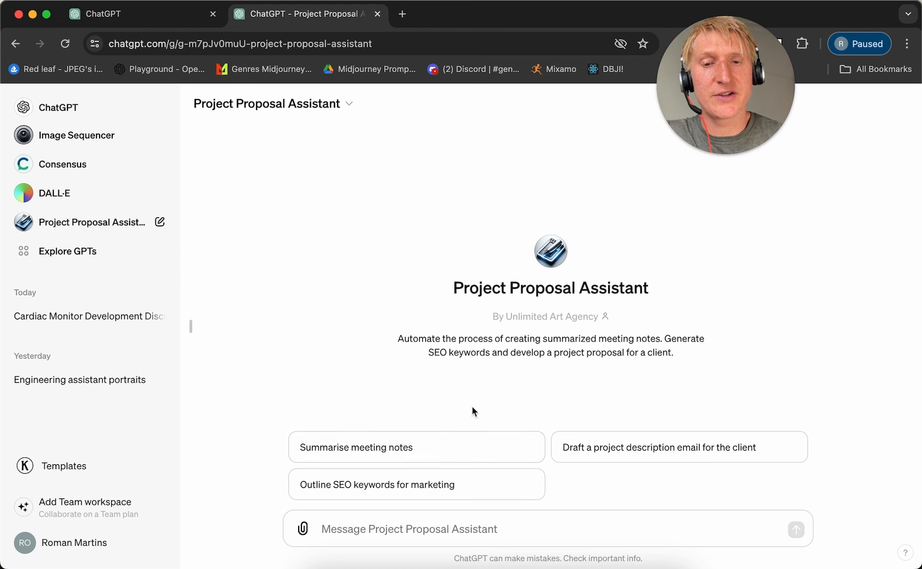
pyautogui.click(414, 448)
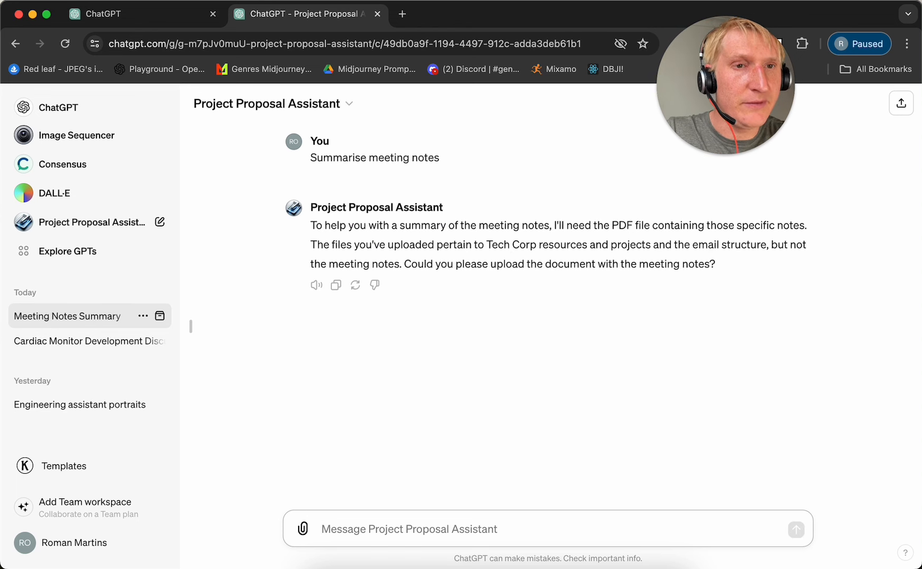
# - Send the file meeting_notes May_15th.pdf to the assistant and read through the client email draft down to its signature
pyautogui.moveTo(919, 174); pyautogui.dragTo(651, 259)
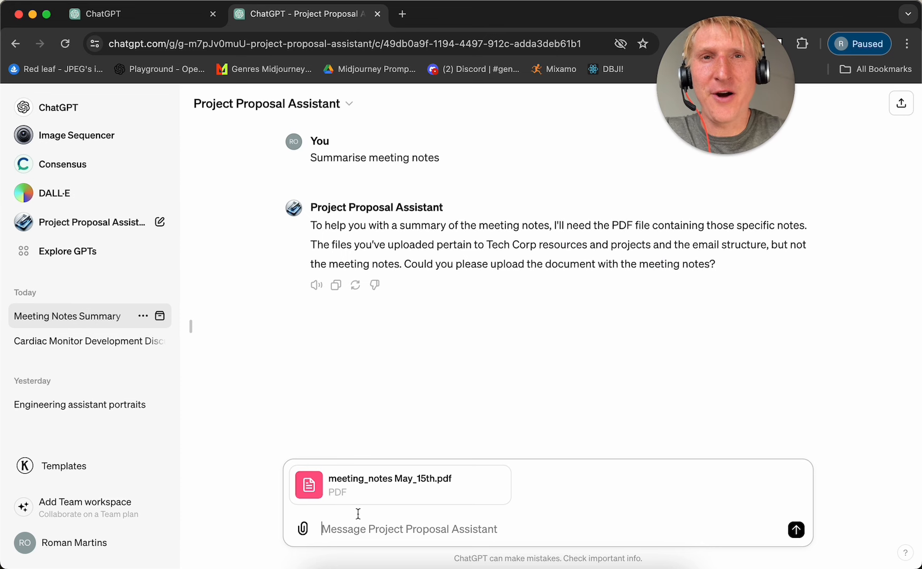
pyautogui.press('Return')
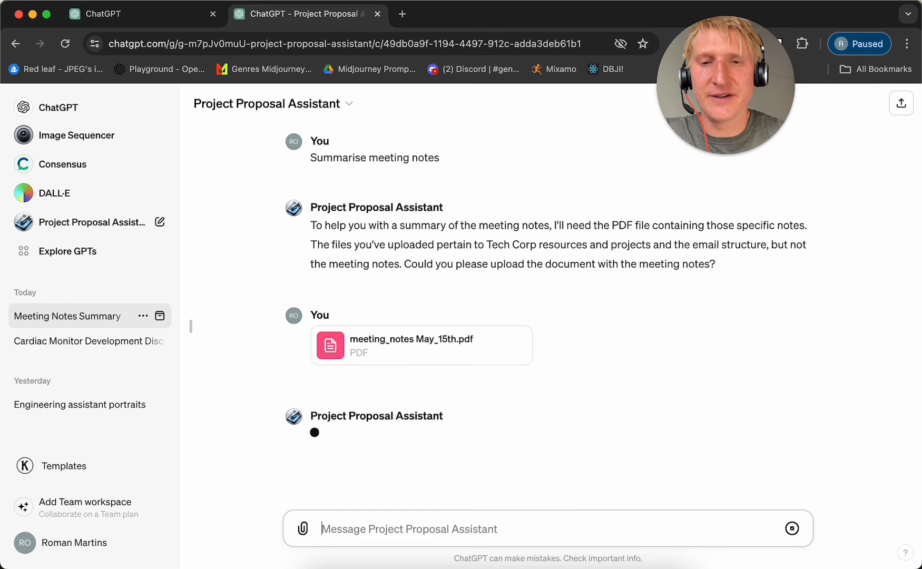
pyautogui.scroll(-3, 466, 306)
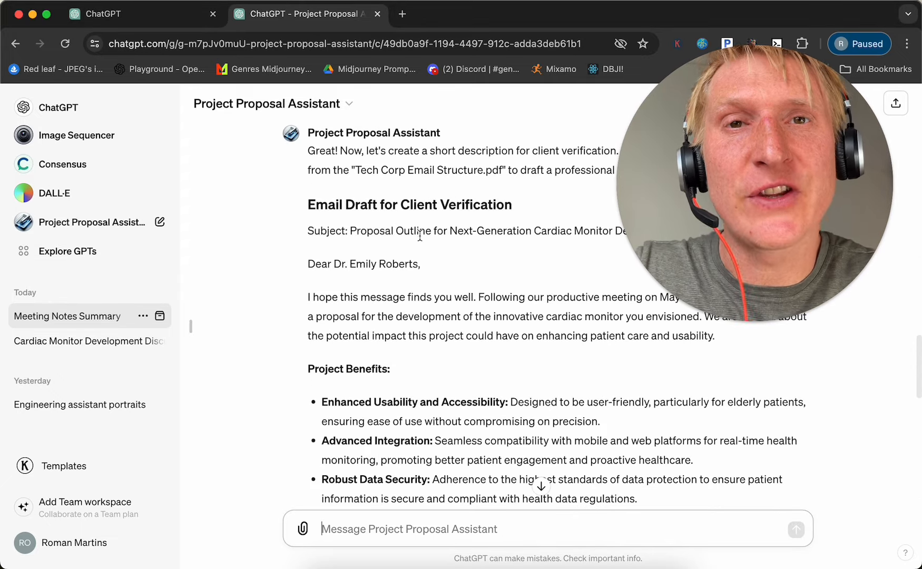
pyautogui.scroll(-10, 427, 259)
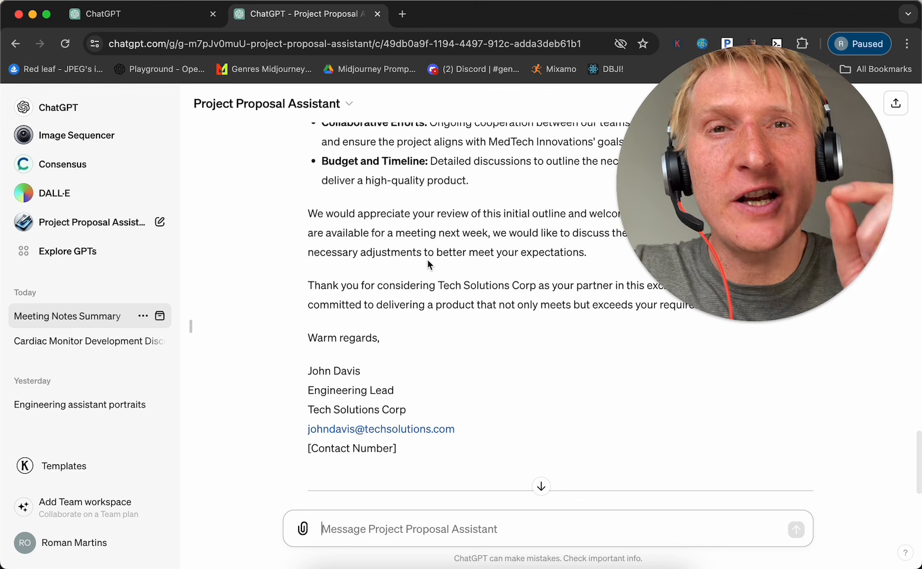
pyautogui.scroll(-4, 408, 244)
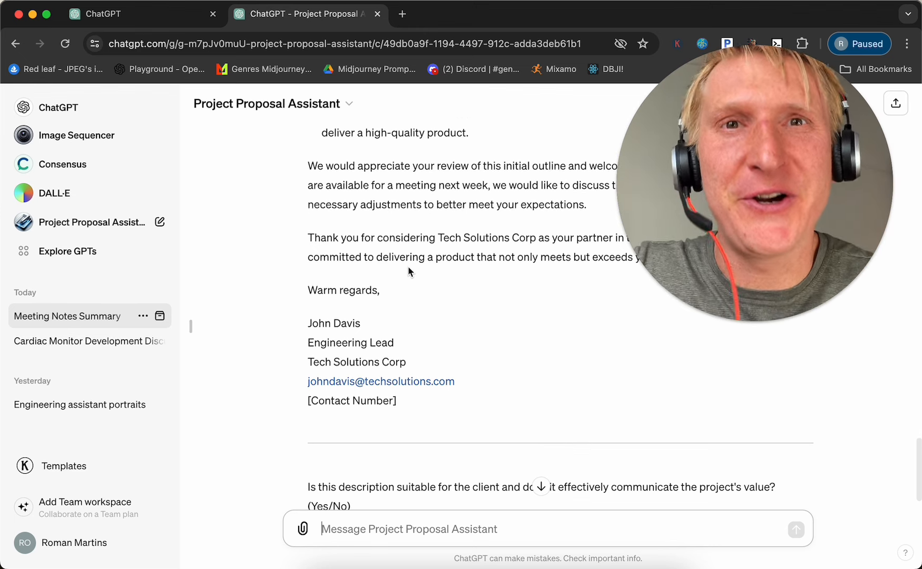